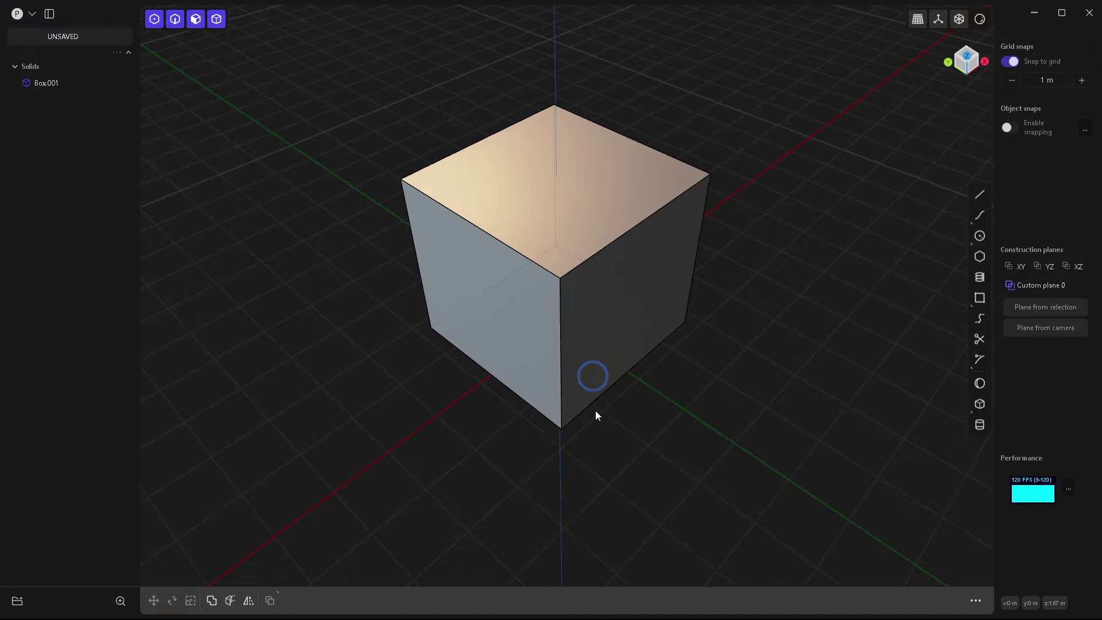
- Select the box and try moving it along the X axis at different grid snap sizes, up to 5 m
{"action": "middle_click_drag", "start_coordinate": [596, 406], "coordinate": [590, 359]}
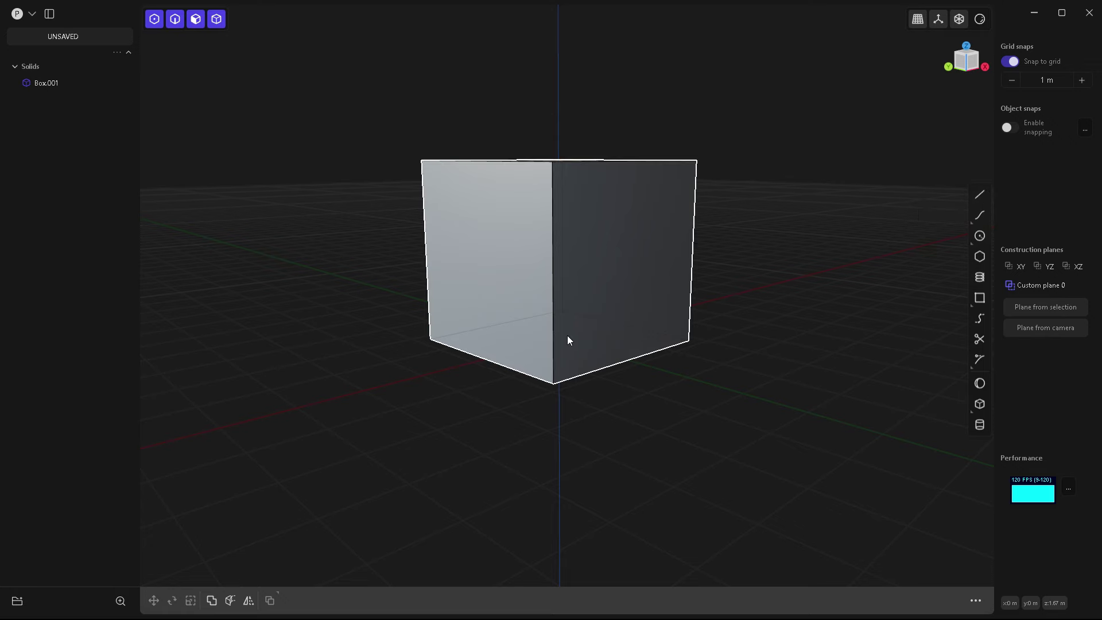
{"action": "middle_click_drag", "start_coordinate": [643, 409], "coordinate": [650, 426]}
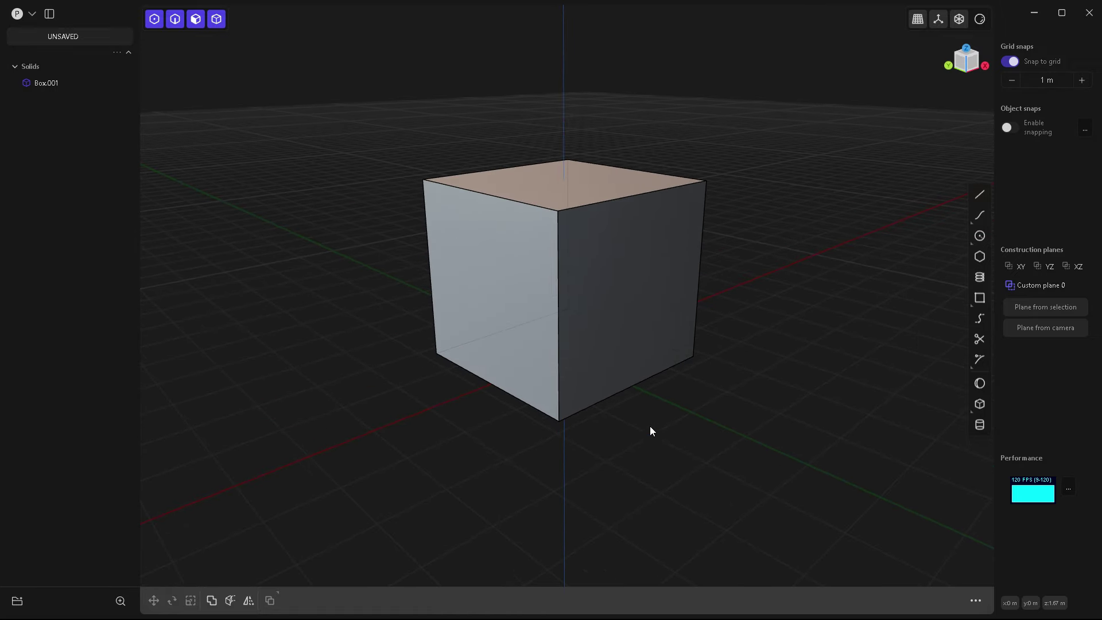
{"action": "left_click", "coordinate": [1010, 62]}
{"action": "left_click", "coordinate": [626, 295]}
{"action": "key", "text": "g"}
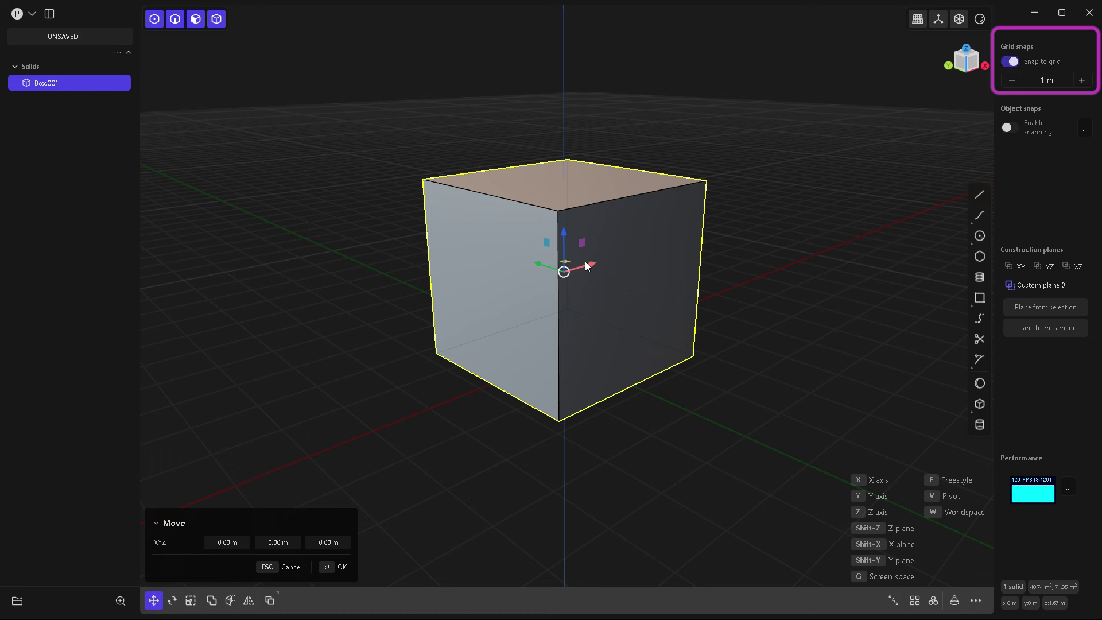
{"action": "left_click_drag", "start_coordinate": [586, 263], "coordinate": [609, 298]}
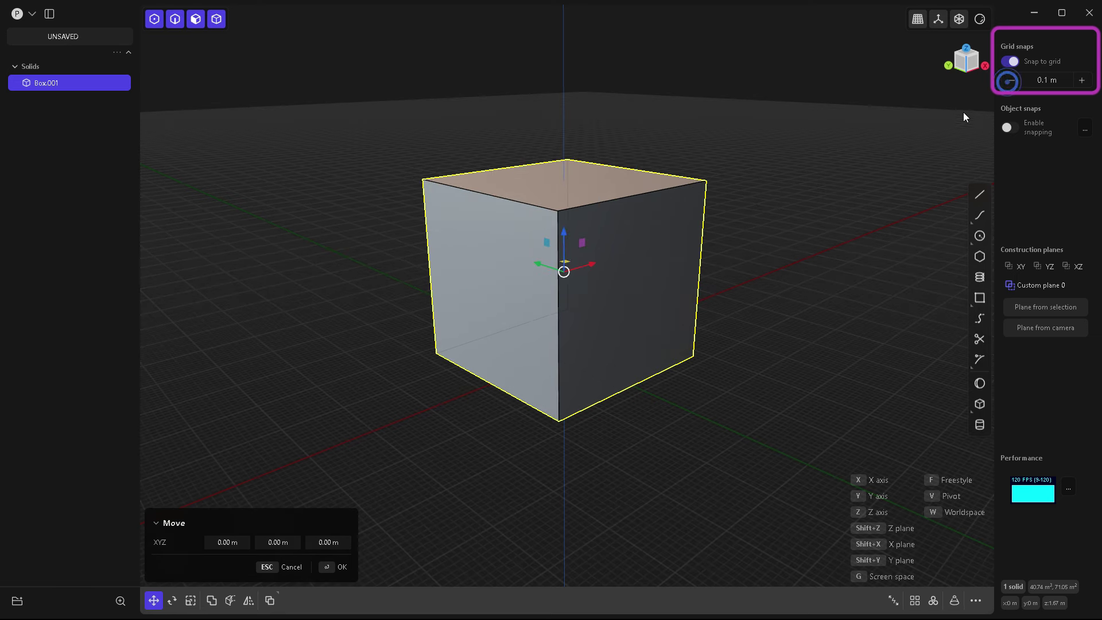
{"action": "left_click", "coordinate": [1081, 81]}
{"action": "left_click_drag", "start_coordinate": [590, 265], "coordinate": [600, 320]}
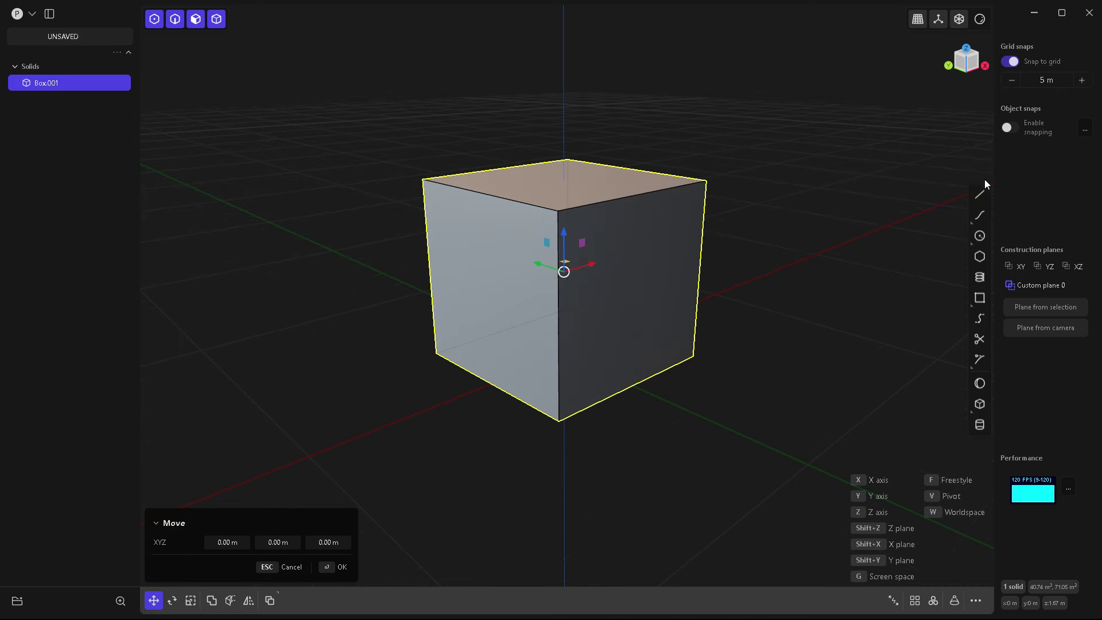
- Set the grid snap size to 0.5 m and end the move
{"action": "left_click", "coordinate": [1009, 81]}
{"action": "left_click", "coordinate": [1009, 81]}
{"action": "left_click", "coordinate": [590, 310]}
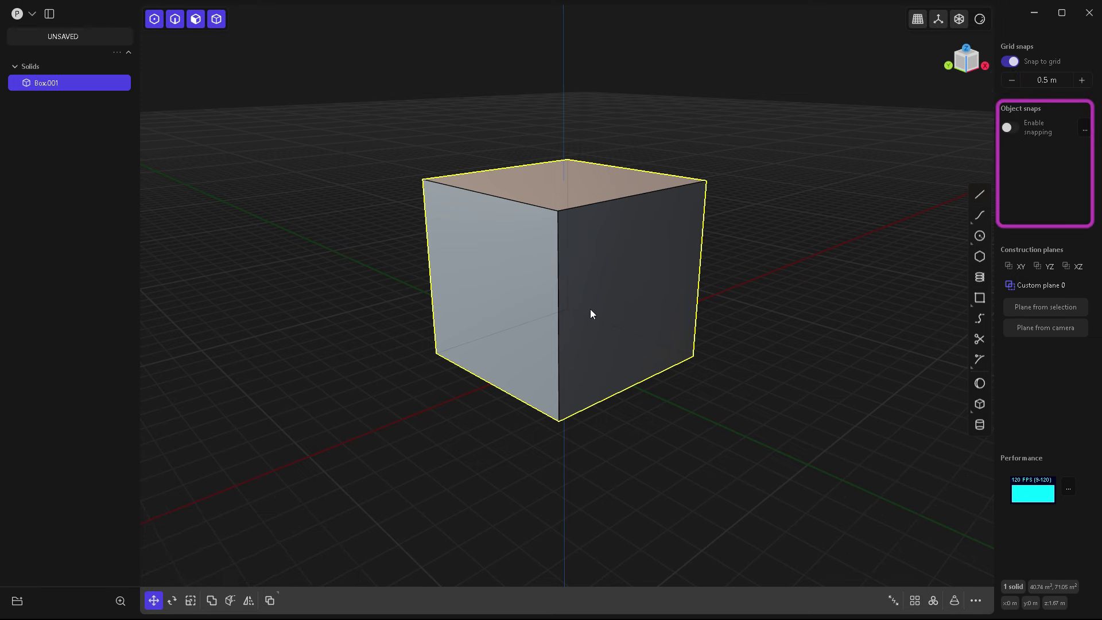
- Draw an open five-point polyline over the front of the box with object snapping off, check where it lies, and undo it
{"action": "left_click", "coordinate": [979, 195]}
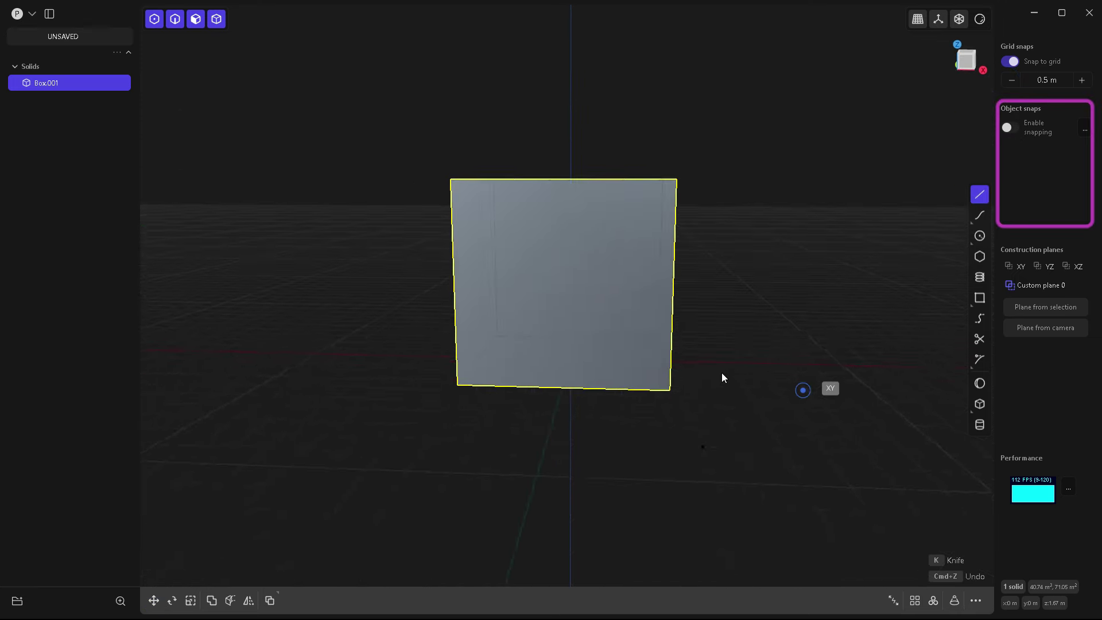
{"action": "middle_click_drag", "start_coordinate": [546, 230], "coordinate": [535, 305]}
{"action": "left_click", "coordinate": [504, 283]}
{"action": "left_click", "coordinate": [606, 295]}
{"action": "left_click", "coordinate": [627, 362]}
{"action": "left_click", "coordinate": [541, 369]}
{"action": "left_click", "coordinate": [500, 328]}
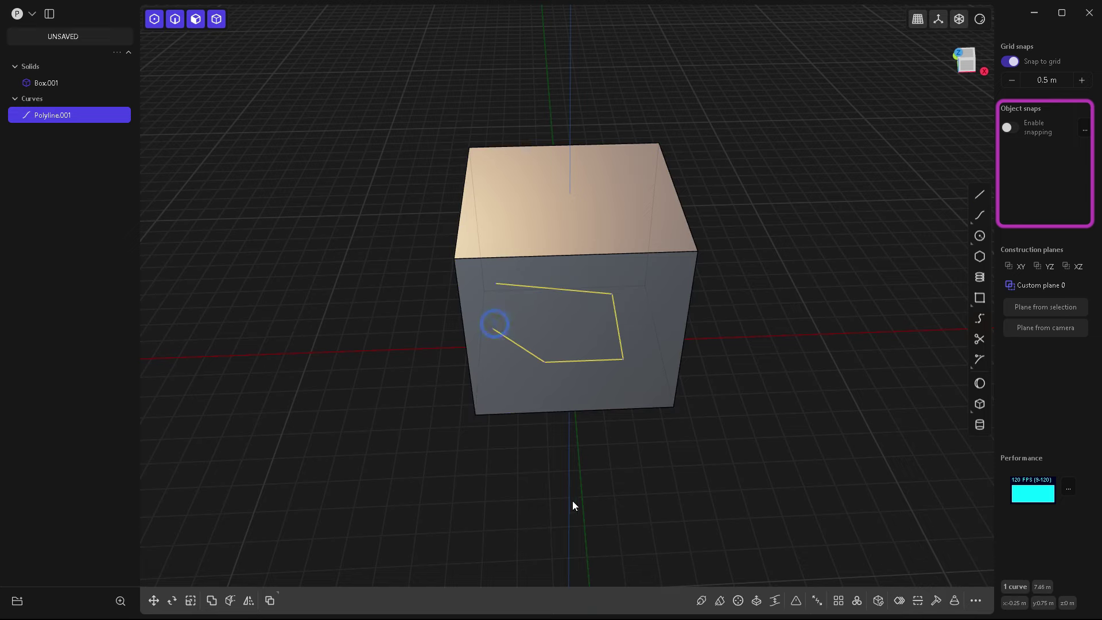
{"action": "middle_click_drag", "start_coordinate": [573, 504], "coordinate": [607, 390]}
{"action": "key", "text": "ctrl+z"}
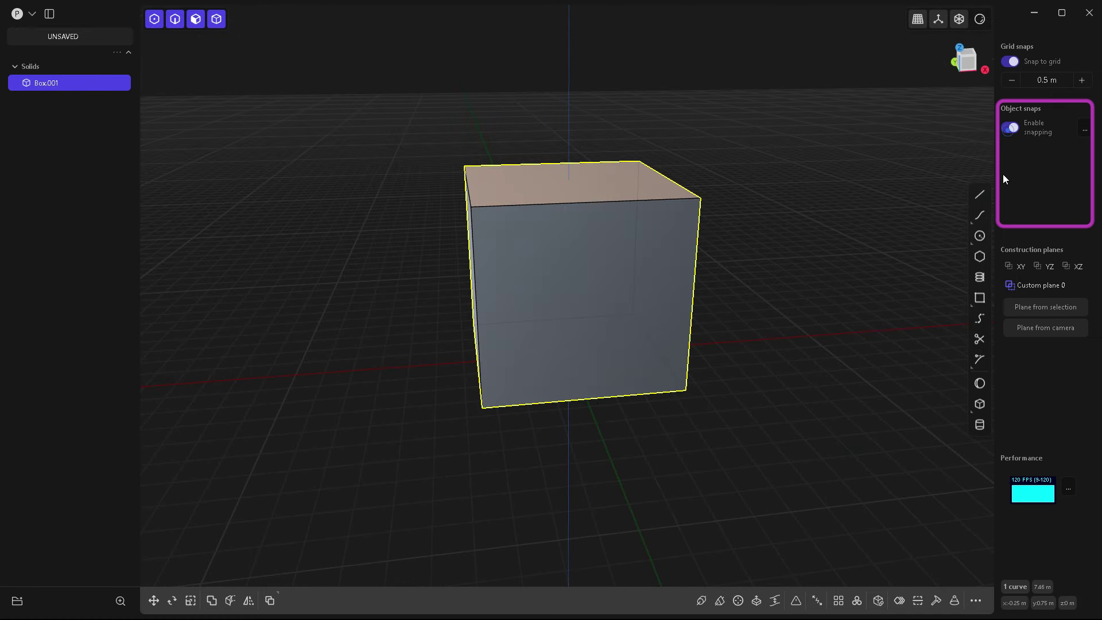
- Draw an open multi-point polyline on the box's front face with object snapping on
{"action": "left_click", "coordinate": [980, 194]}
{"action": "left_click", "coordinate": [549, 247]}
{"action": "left_click", "coordinate": [658, 254]}
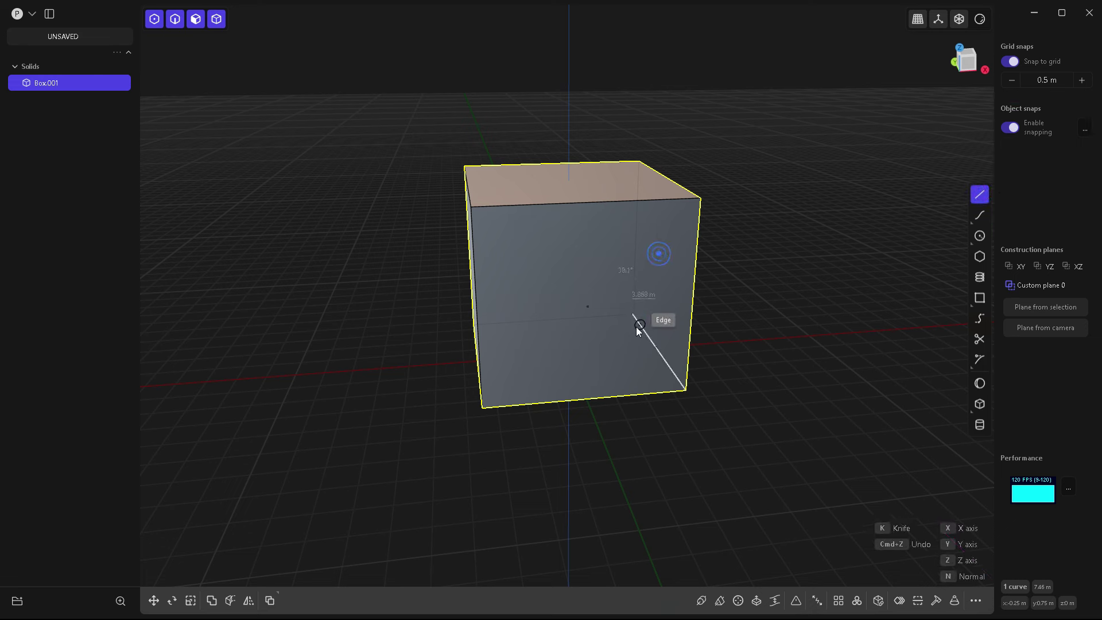
{"action": "left_click", "coordinate": [586, 357]}
{"action": "left_click", "coordinate": [508, 304]}
{"action": "left_click", "coordinate": [506, 246]}
{"action": "left_click", "coordinate": [588, 277]}
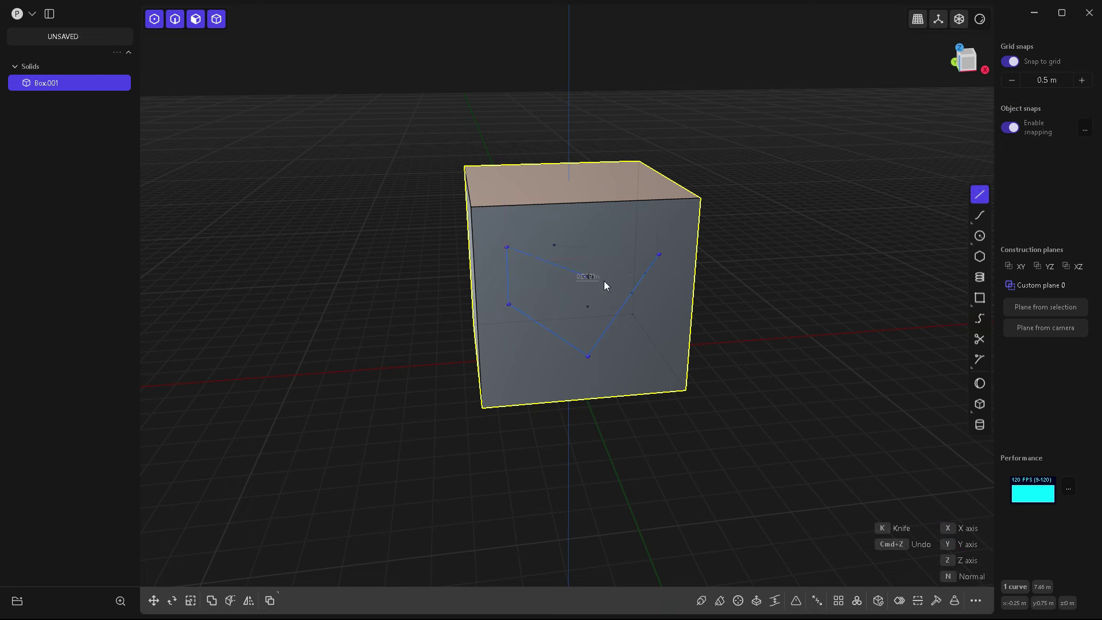
{"action": "left_click", "coordinate": [646, 226]}
{"action": "key", "text": "Return"}
- Inspect the polyline on the front face from several angles and undo it
{"action": "middle_click_drag", "start_coordinate": [594, 416], "coordinate": [598, 351]}
{"action": "scroll", "coordinate": [669, 286], "scroll_direction": "up", "scroll_amount": 5}
{"action": "scroll", "coordinate": [546, 253], "scroll_direction": "down", "scroll_amount": 4}
{"action": "scroll", "coordinate": [547, 278], "scroll_direction": "down", "scroll_amount": 2}
{"action": "middle_click_drag", "start_coordinate": [714, 376], "coordinate": [656, 389]}
{"action": "key", "text": "ctrl+z"}
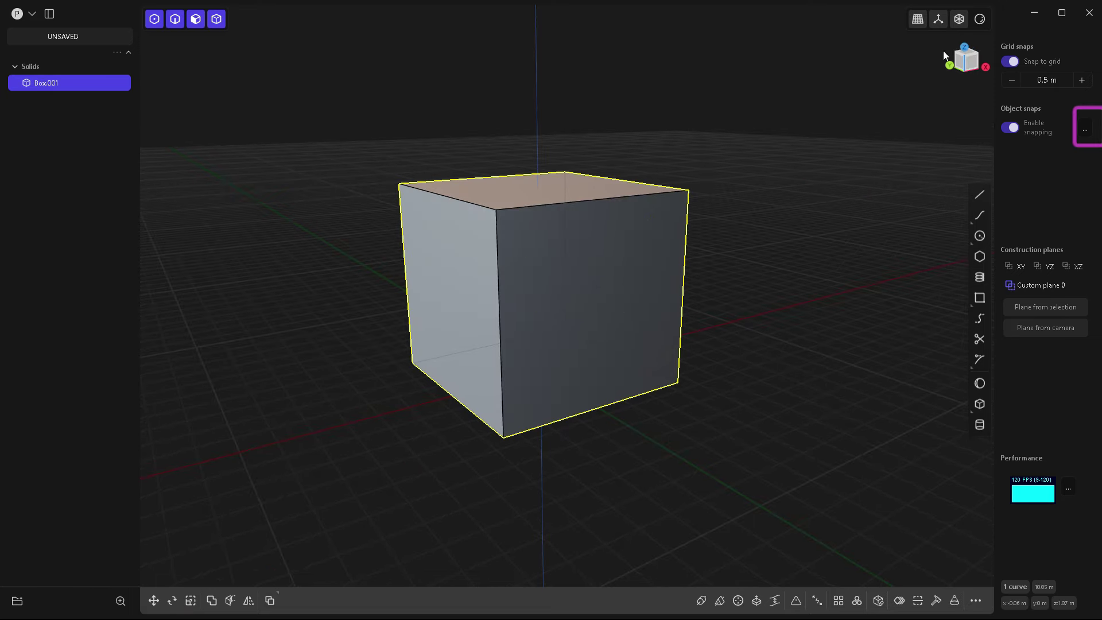
- Expand the object snap options and switch Face and Curve snapping off and back on
{"action": "left_click", "coordinate": [1085, 132]}
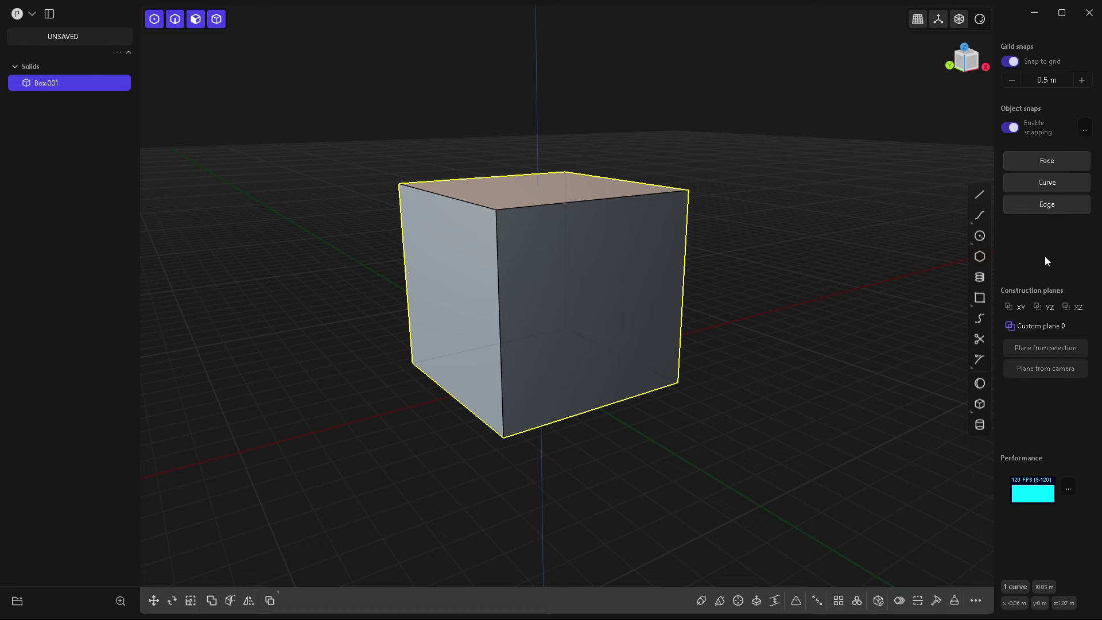
{"action": "left_click", "coordinate": [1050, 166]}
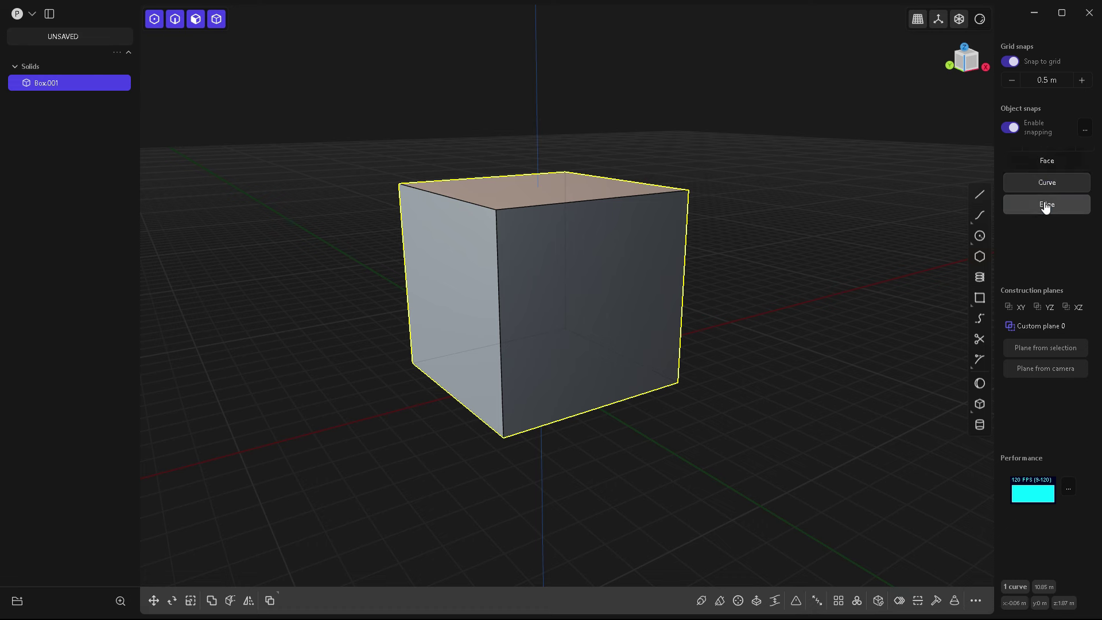
{"action": "left_click", "coordinate": [1047, 181]}
{"action": "left_click", "coordinate": [1047, 182]}
{"action": "left_click", "coordinate": [1047, 161]}
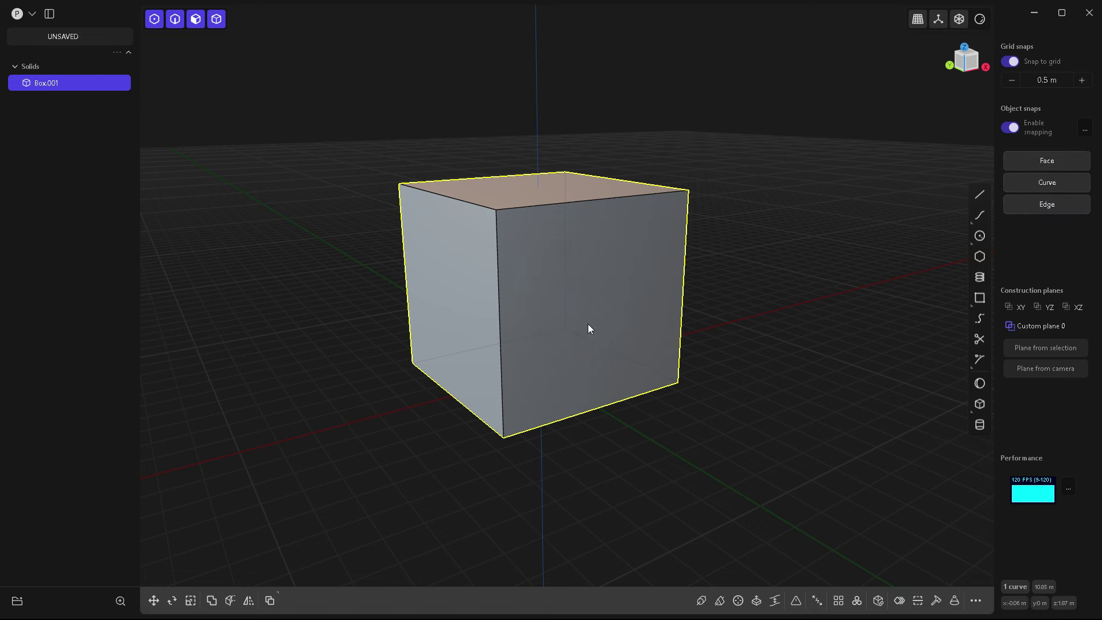
- Turn off grid snapping and move the box so that its center snaps to the world origin
{"action": "key", "text": "g"}
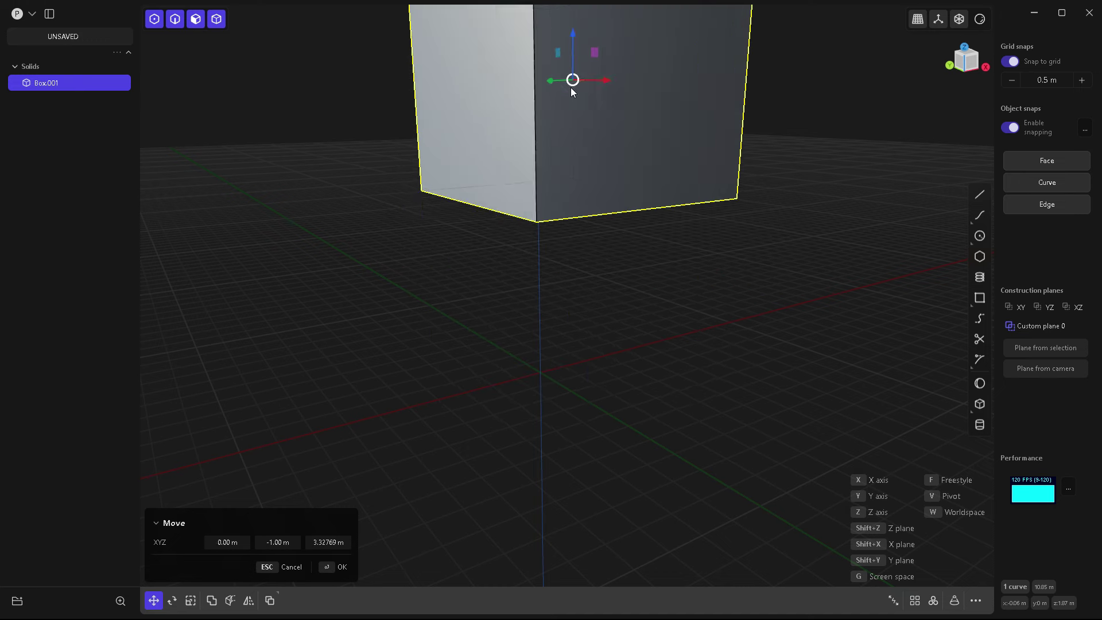
{"action": "left_click", "coordinate": [1013, 63]}
{"action": "left_click_drag", "start_coordinate": [519, 260], "coordinate": [618, 402]}
{"action": "key", "text": "slash"}
{"action": "scroll", "coordinate": [592, 262], "scroll_direction": "down", "scroll_amount": 4}
{"action": "scroll", "coordinate": [620, 321], "scroll_direction": "up", "scroll_amount": 3}
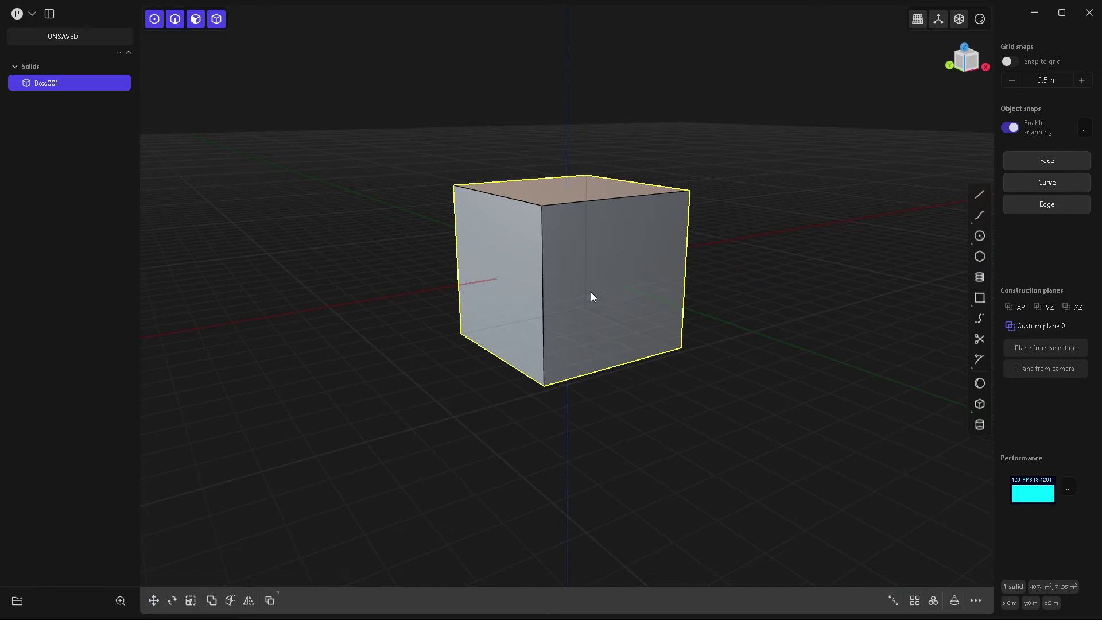
- Draw a line about 4.11 m long at 0° from the front face's center past the box's side edge, and undo it
{"action": "scroll", "coordinate": [597, 293], "scroll_direction": "up", "scroll_amount": 5}
{"action": "middle_click_drag", "start_coordinate": [599, 330], "coordinate": [581, 331]}
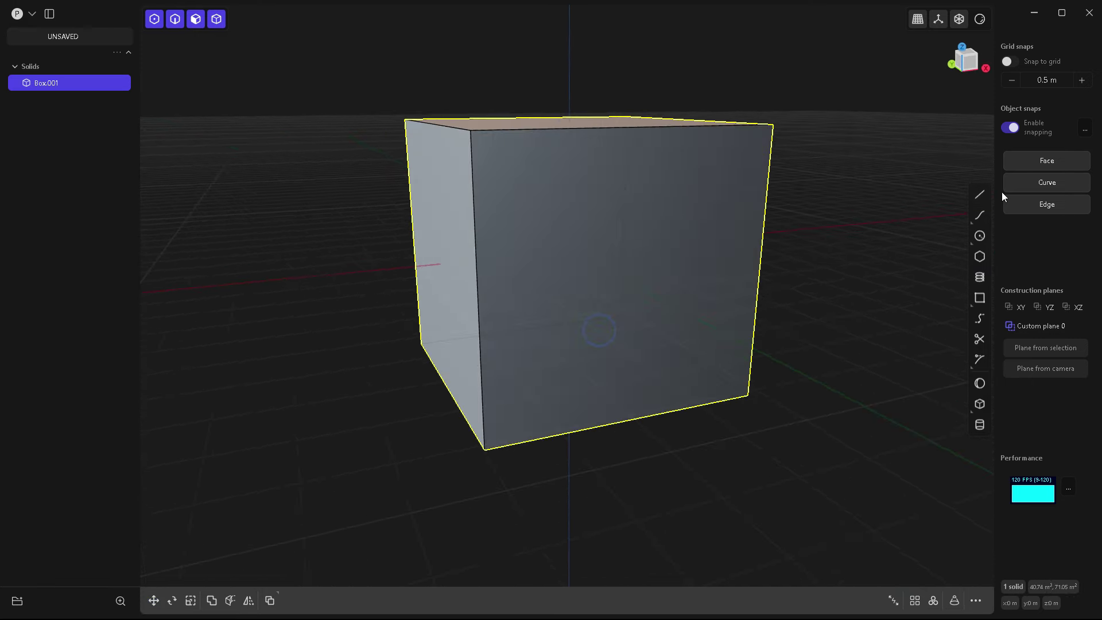
{"action": "left_click", "coordinate": [980, 194]}
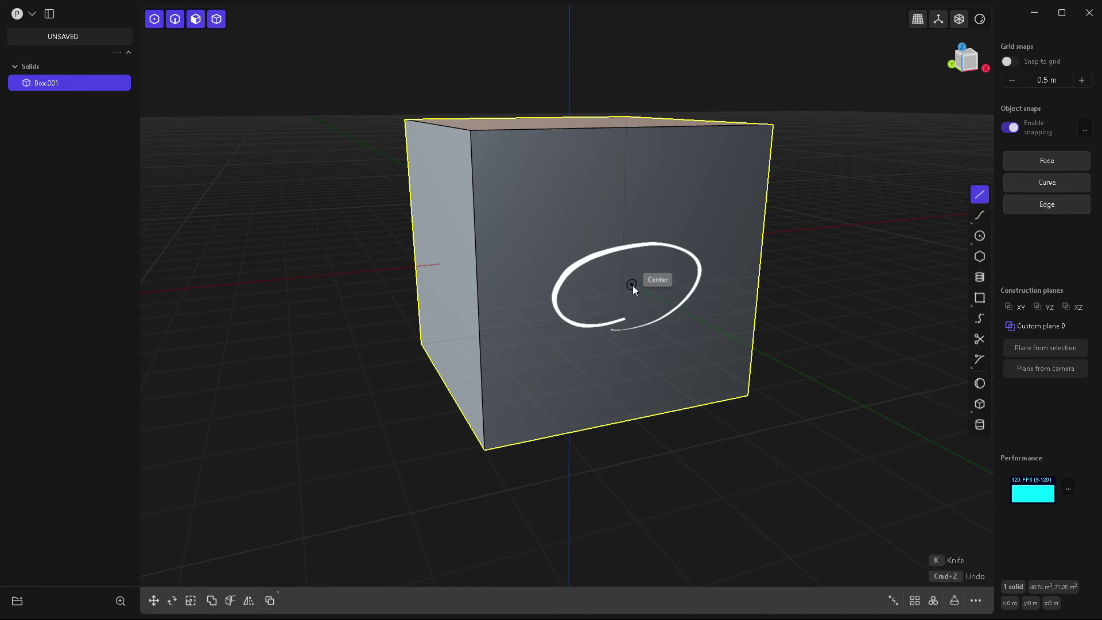
{"action": "left_click", "coordinate": [633, 285]}
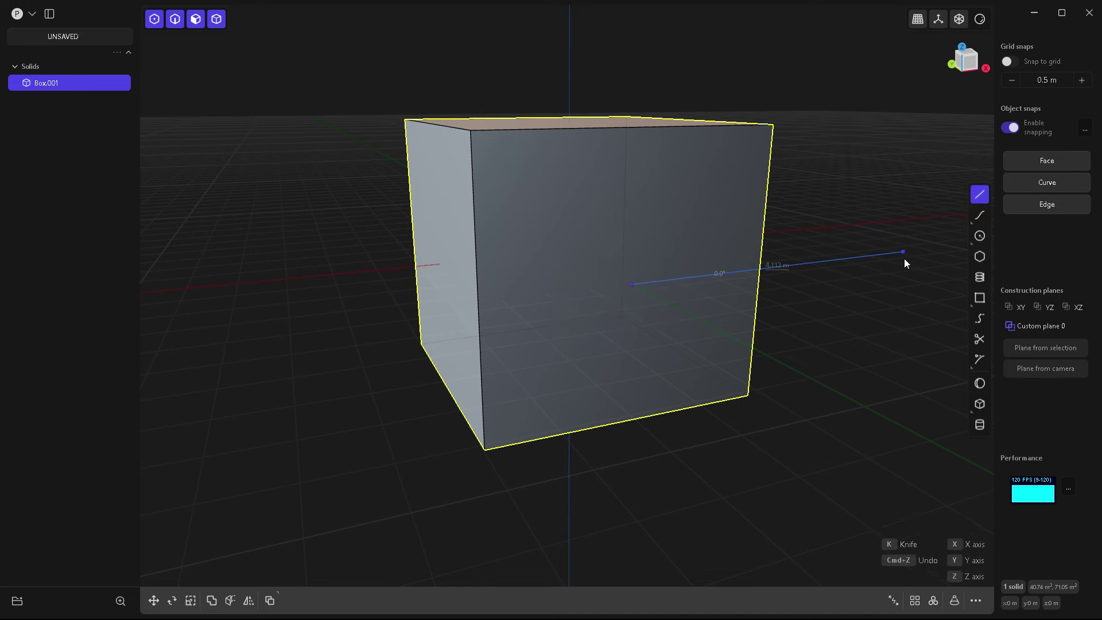
{"action": "left_click", "coordinate": [903, 253]}
{"action": "middle_click_drag", "start_coordinate": [770, 401], "coordinate": [815, 418]}
{"action": "scroll", "coordinate": [622, 357], "scroll_direction": "down", "scroll_amount": 3}
{"action": "key", "text": "ctrl+z"}
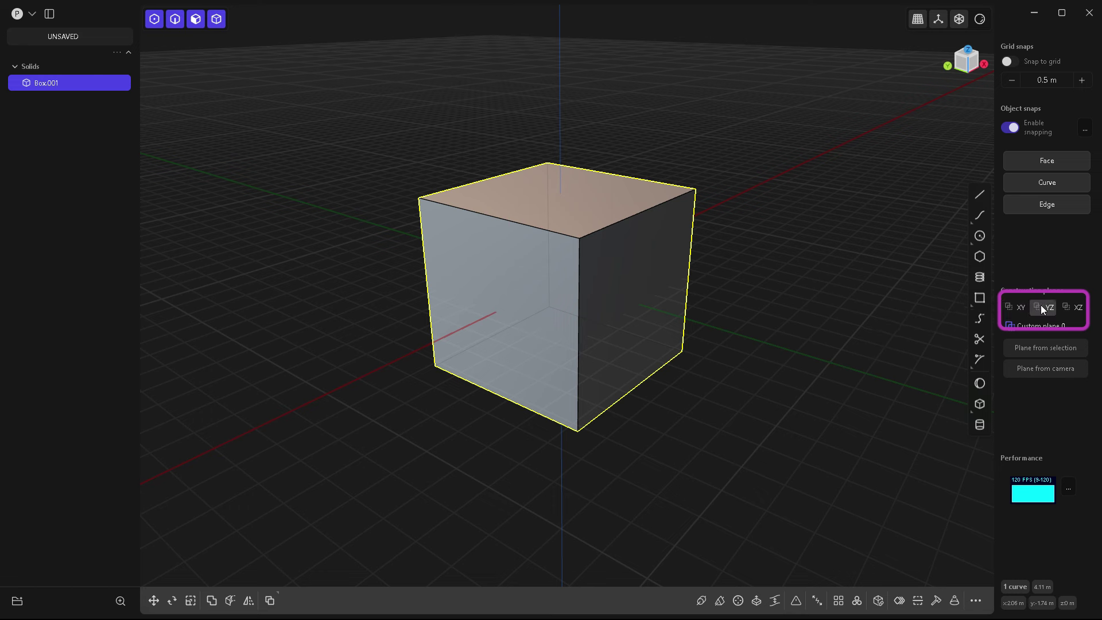
- Activate the XY, YZ and XZ construction planes one after another, leaving each one again
{"action": "left_click", "coordinate": [1015, 309]}
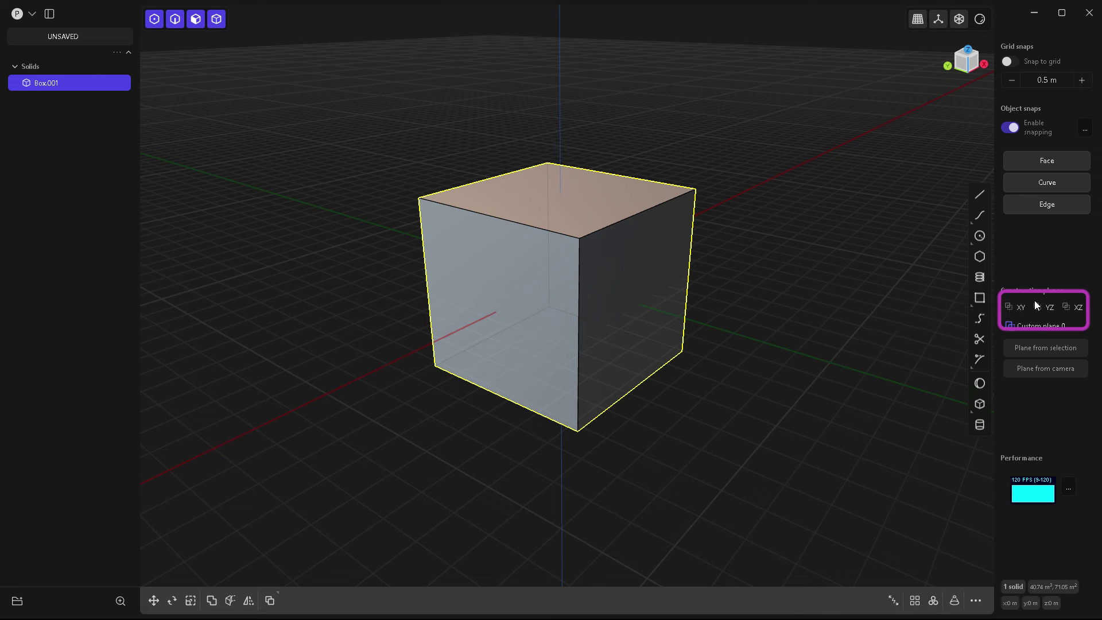
{"action": "left_click", "coordinate": [1042, 306]}
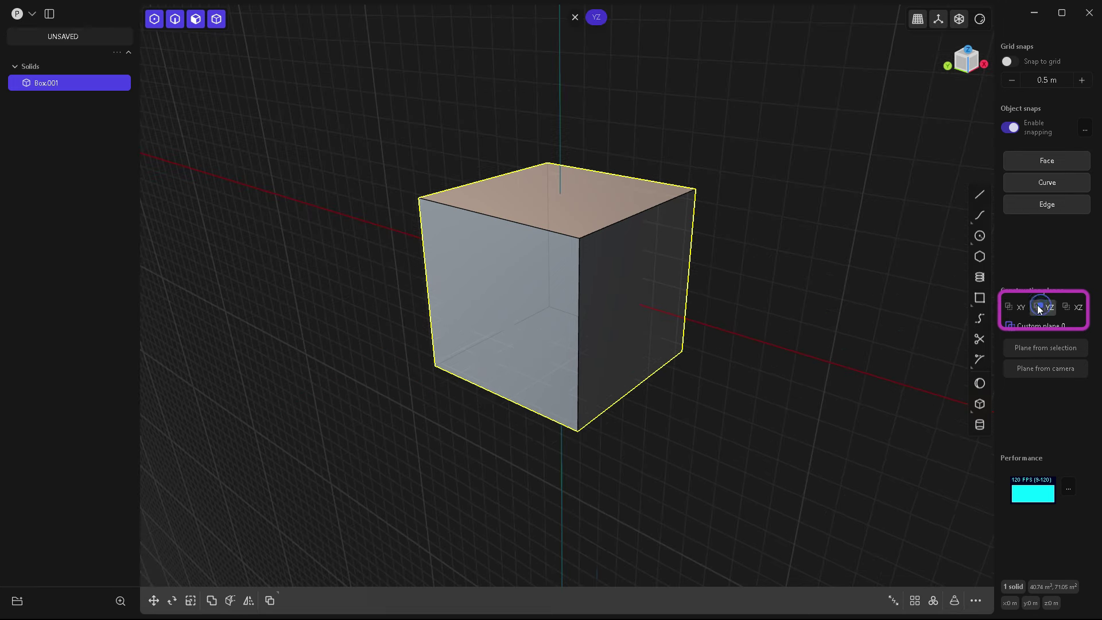
{"action": "middle_click_drag", "start_coordinate": [746, 184], "coordinate": [701, 249]}
{"action": "left_click", "coordinate": [577, 18]}
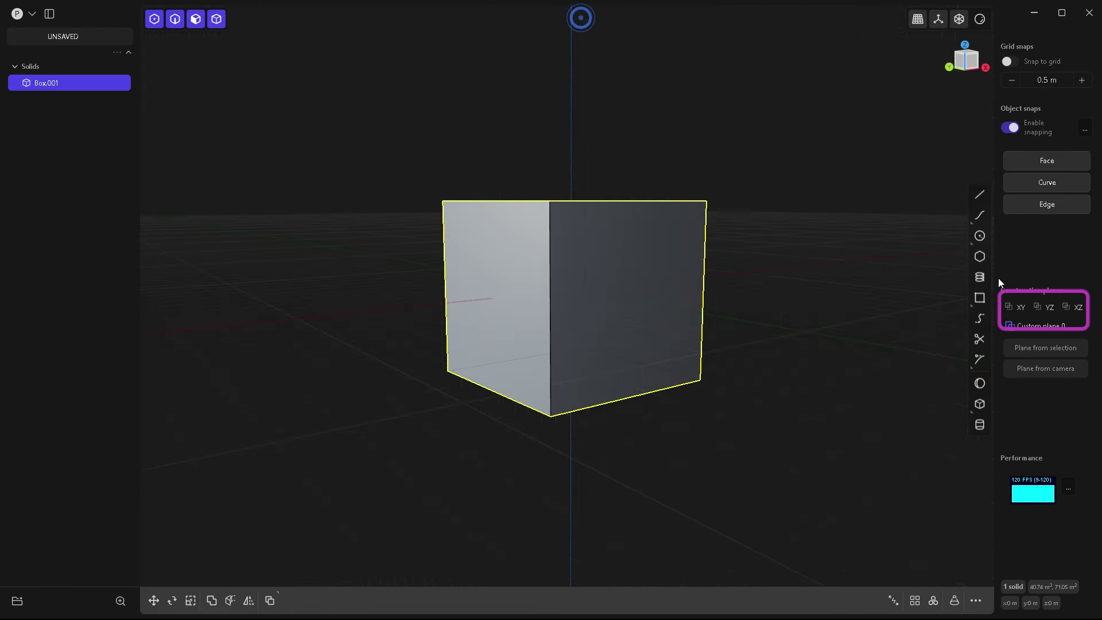
{"action": "left_click", "coordinate": [1071, 307]}
{"action": "mouse_move", "coordinate": [581, 248]}
{"action": "middle_mouse_down"}
{"action": "mouse_move", "coordinate": [551, 245]}
{"action": "mouse_move", "coordinate": [601, 239]}
{"action": "middle_mouse_up"}
{"action": "left_click", "coordinate": [576, 19]}
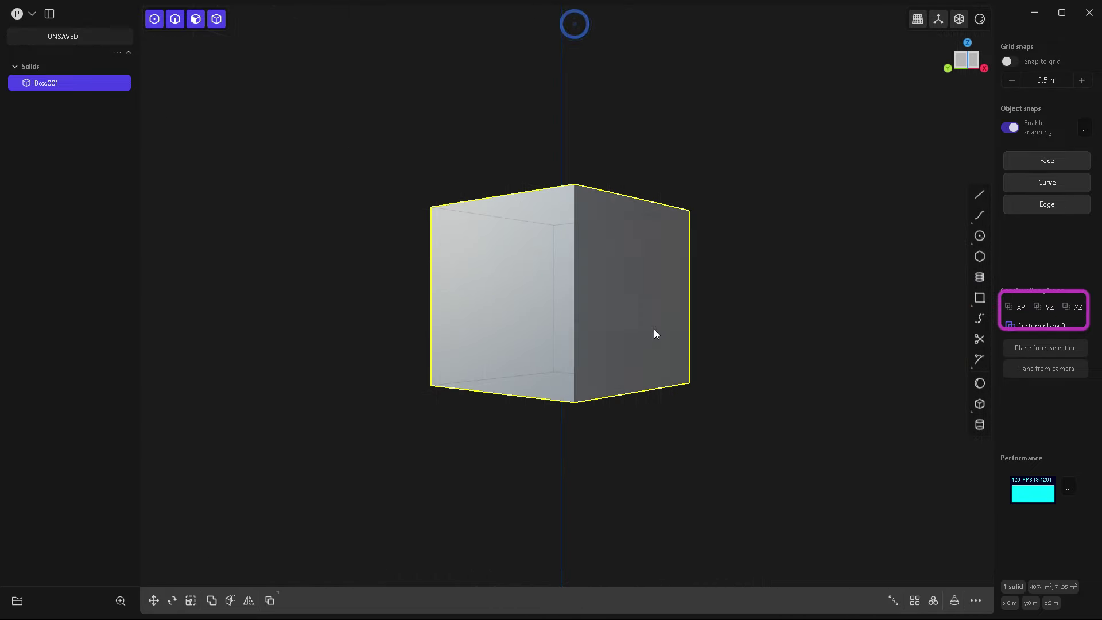
- Switch to the Top view and leave it again
{"action": "middle_click_drag", "start_coordinate": [645, 319], "coordinate": [611, 375]}
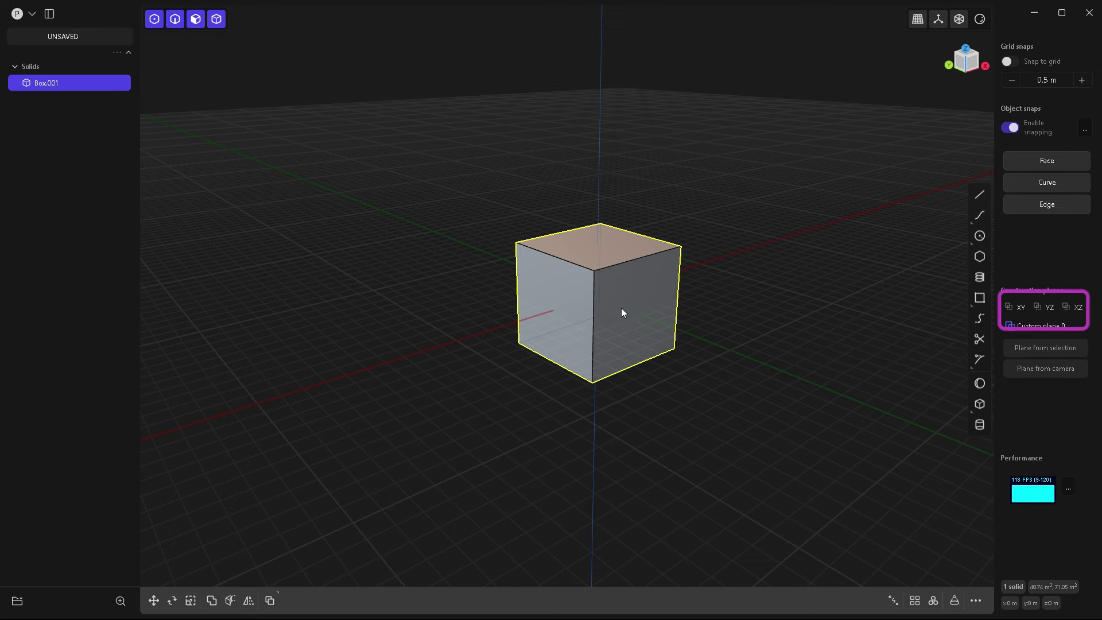
{"action": "key", "text": "KP_7"}
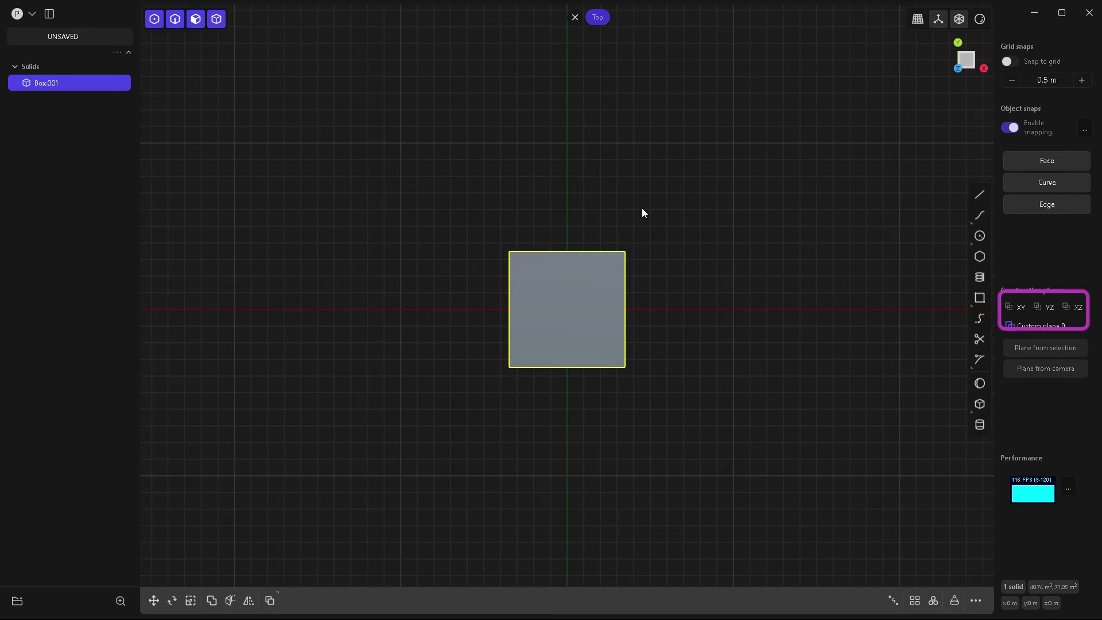
{"action": "left_click", "coordinate": [575, 18]}
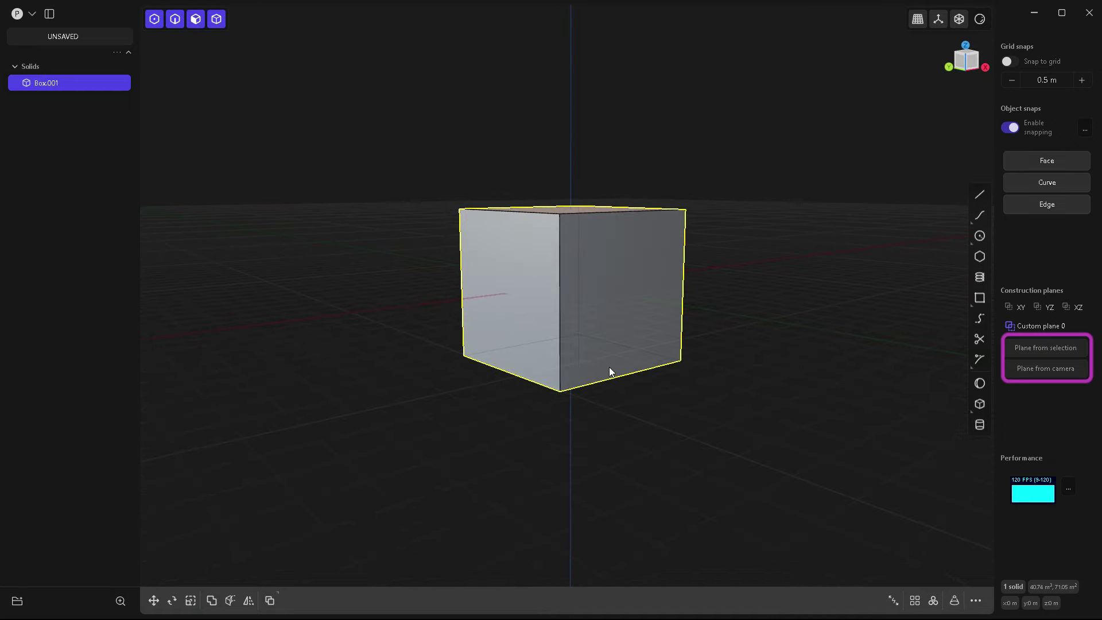
- Select only the box's front face in face selection mode and set a temporary construction plane on it
{"action": "key", "text": "3"}
{"action": "left_click", "coordinate": [617, 302]}
{"action": "key", "text": "o"}
{"action": "left_click", "coordinate": [733, 399]}
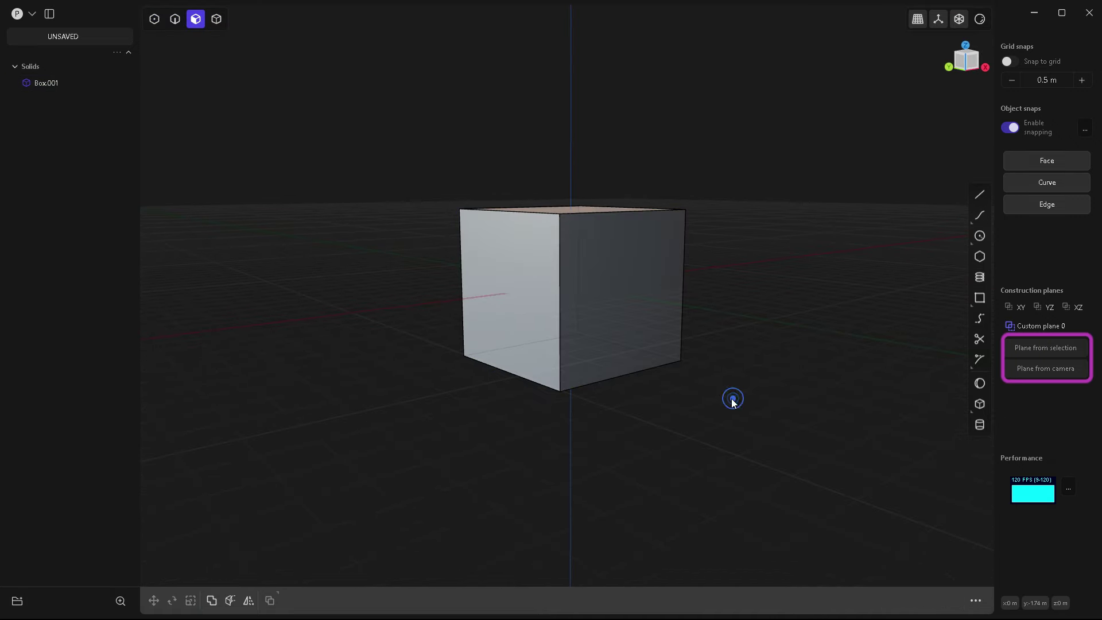
{"action": "left_click", "coordinate": [599, 297]}
{"action": "key", "text": "space"}
{"action": "middle_click_drag", "start_coordinate": [672, 401], "coordinate": [706, 414]}
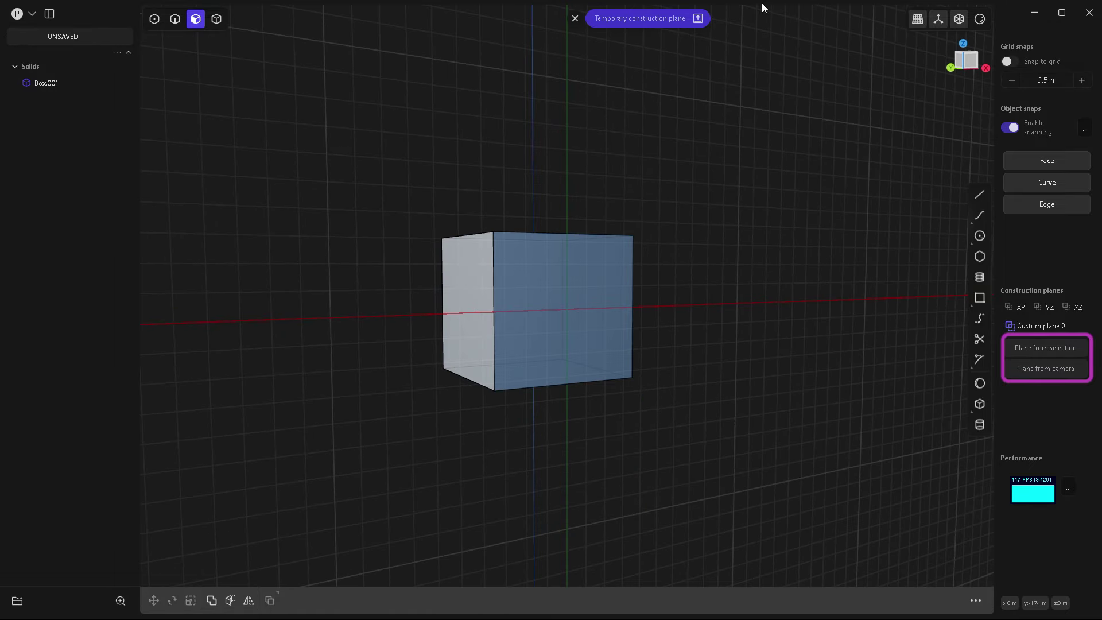
- Save the temporary construction plane as a custom plane and exit it
{"action": "left_click", "coordinate": [698, 19]}
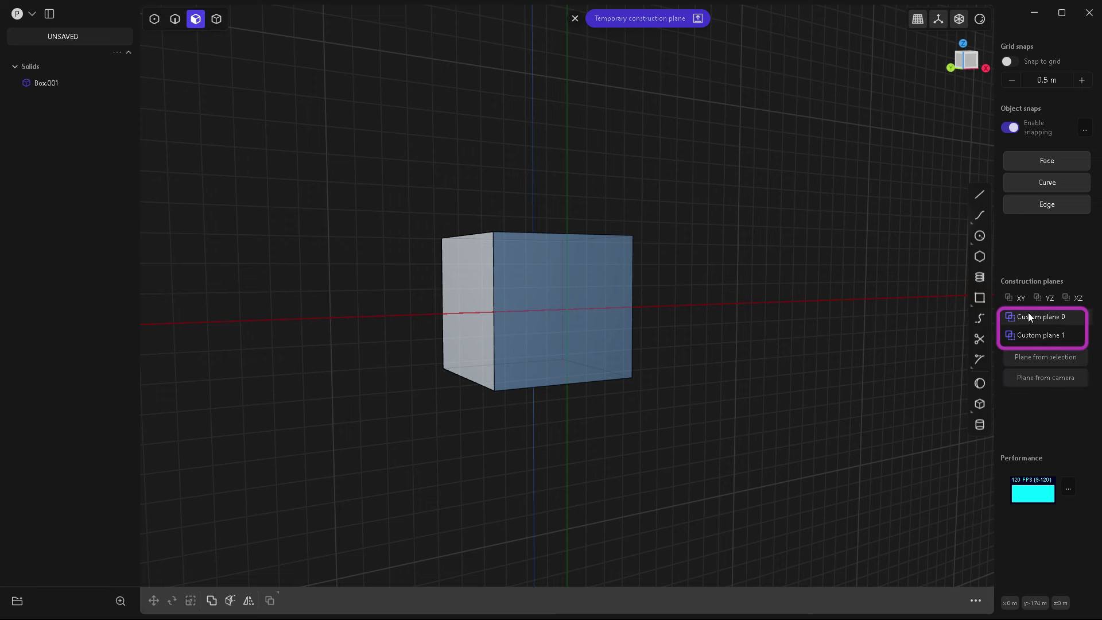
{"action": "left_click", "coordinate": [574, 18]}
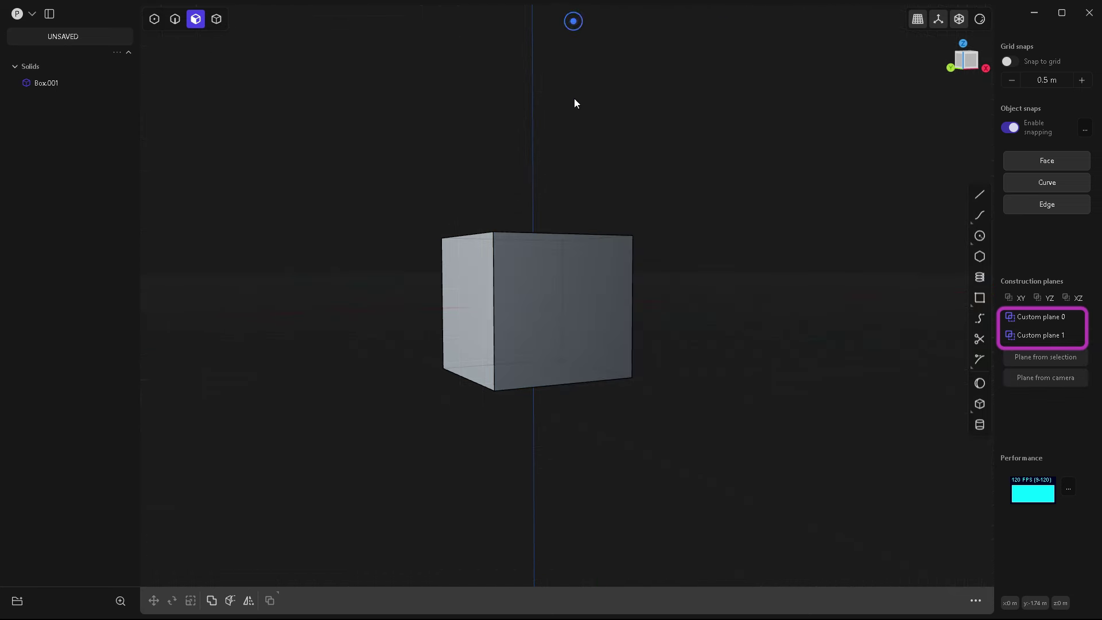
- Activate the saved Custom plane 1 twice, exiting it each time
{"action": "left_click", "coordinate": [1028, 335]}
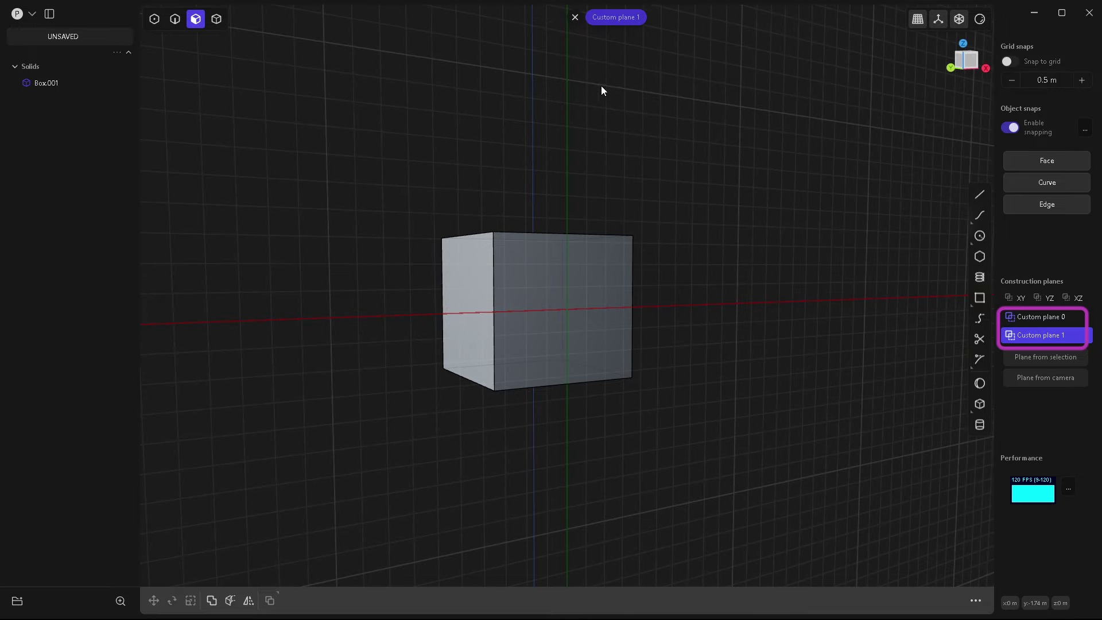
{"action": "left_click", "coordinate": [575, 17]}
{"action": "left_click", "coordinate": [1028, 337]}
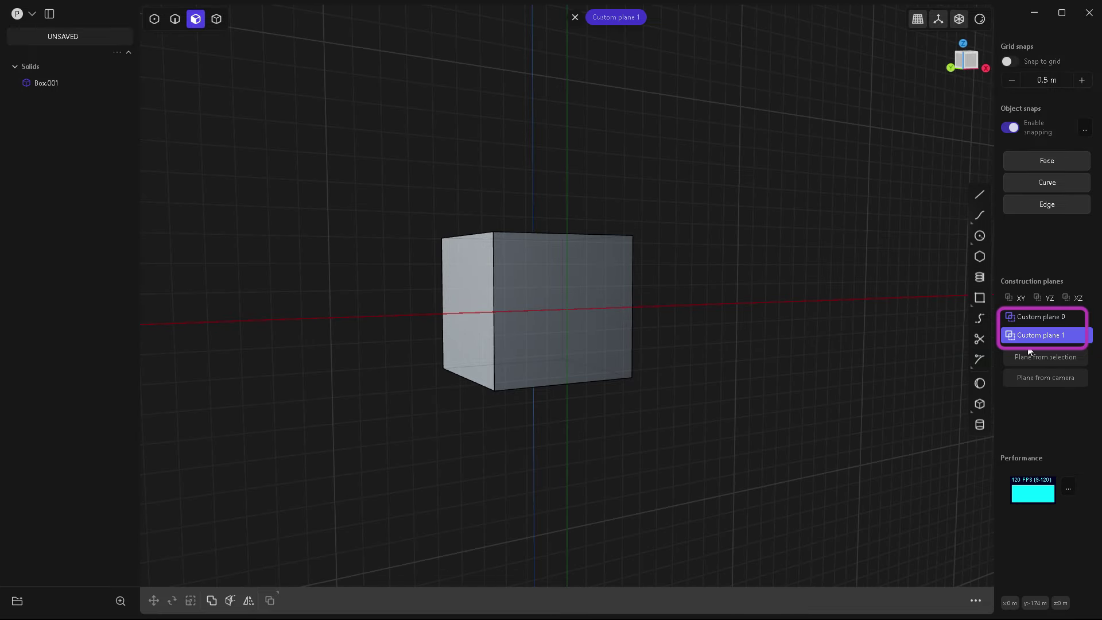
{"action": "left_click", "coordinate": [575, 18]}
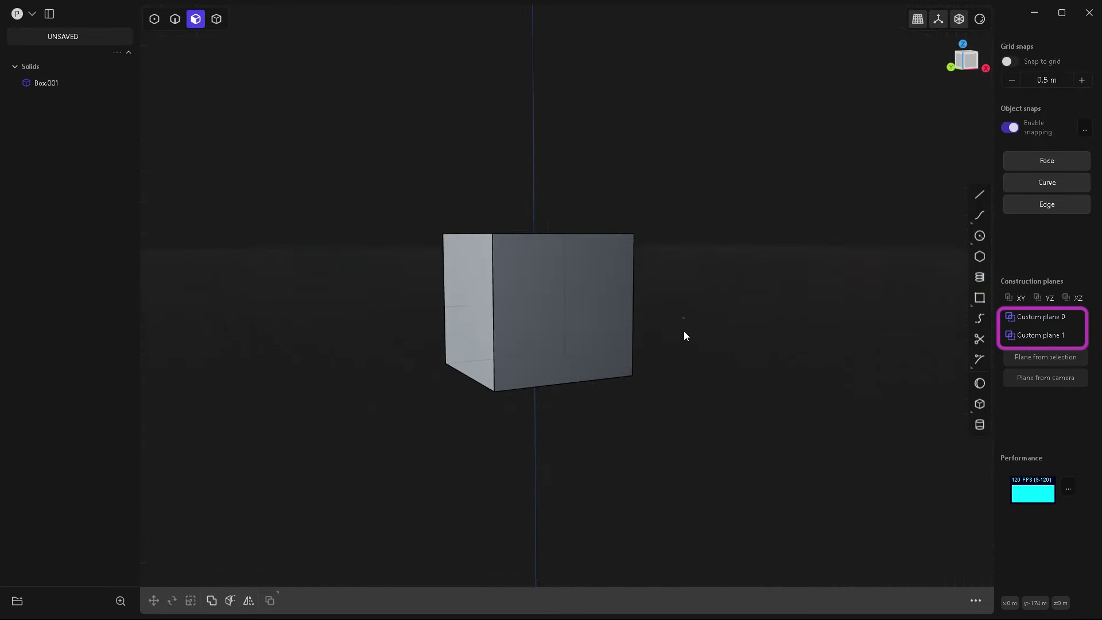
- Set a temporary construction plane on the box's front face twice, exiting it each time and leaving the face deselected
{"action": "left_click", "coordinate": [683, 317]}
{"action": "left_click", "coordinate": [581, 302]}
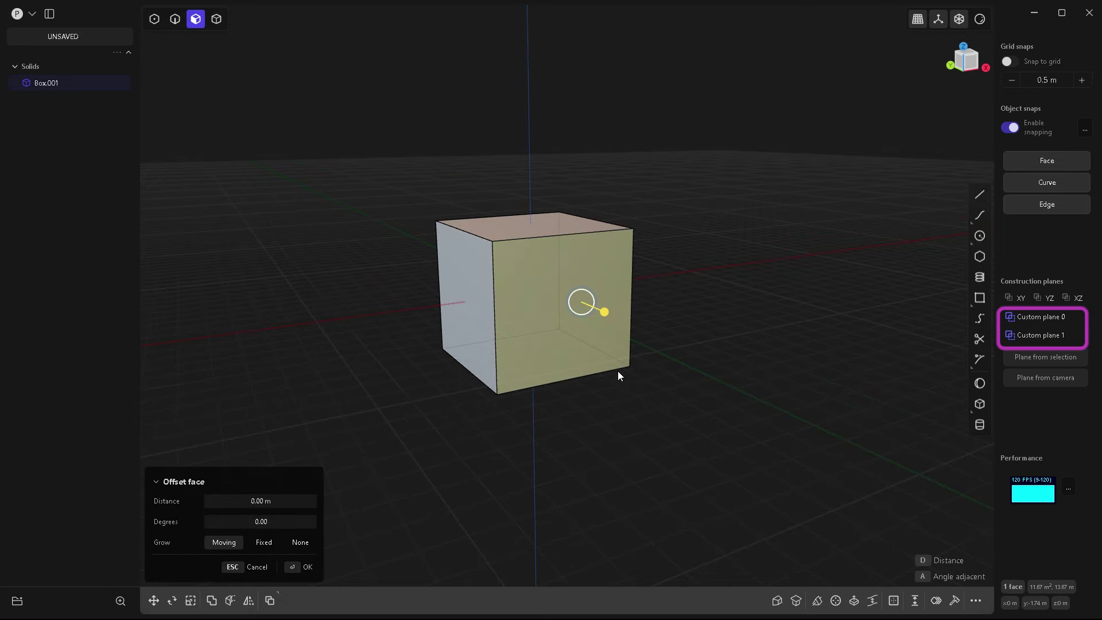
{"action": "scroll", "coordinate": [722, 321], "scroll_direction": "down", "scroll_amount": 2}
{"action": "key", "text": "KP_5"}
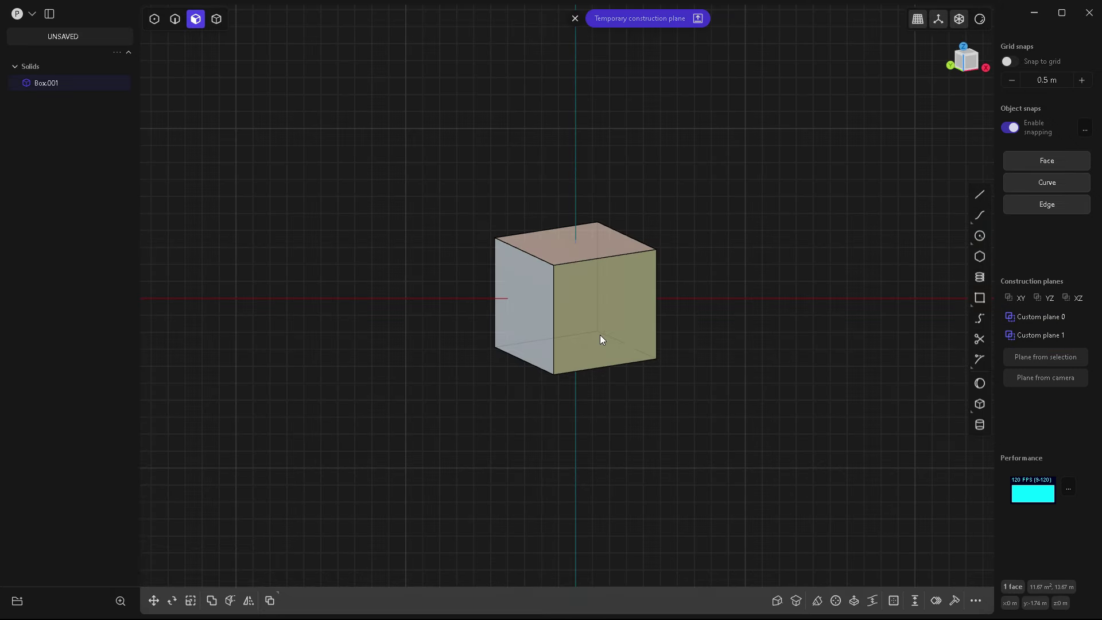
{"action": "left_click", "coordinate": [575, 18]}
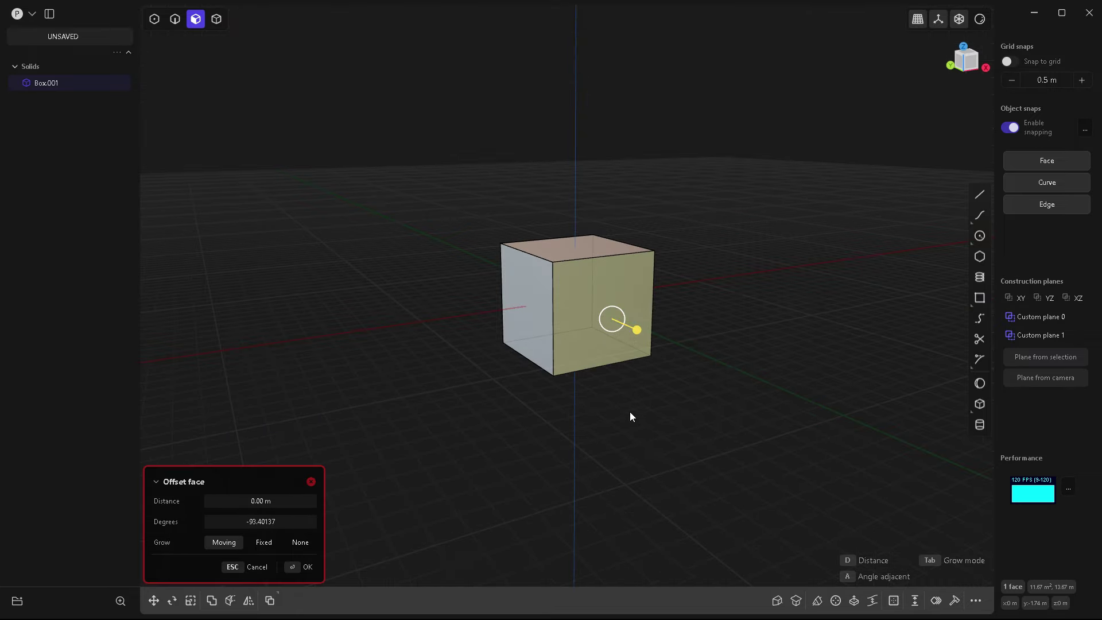
{"action": "key", "text": "Escape"}
{"action": "left_click", "coordinate": [604, 332]}
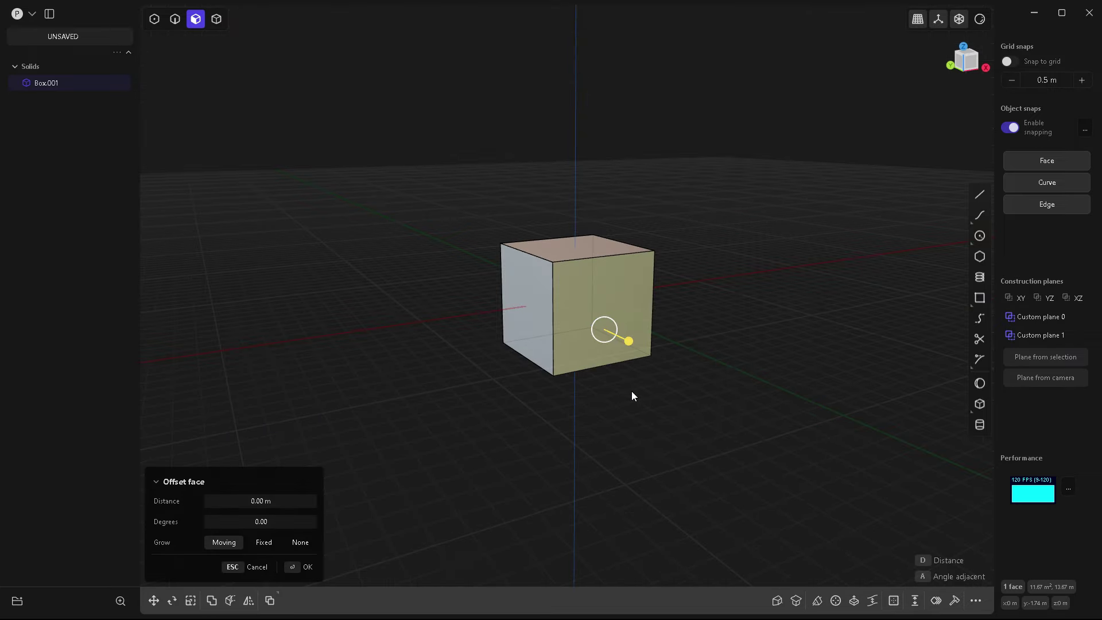
{"action": "key", "text": "shift+space"}
{"action": "left_click", "coordinate": [632, 391]}
{"action": "middle_click_drag", "start_coordinate": [697, 362], "coordinate": [723, 362]}
{"action": "left_click", "coordinate": [574, 19]}
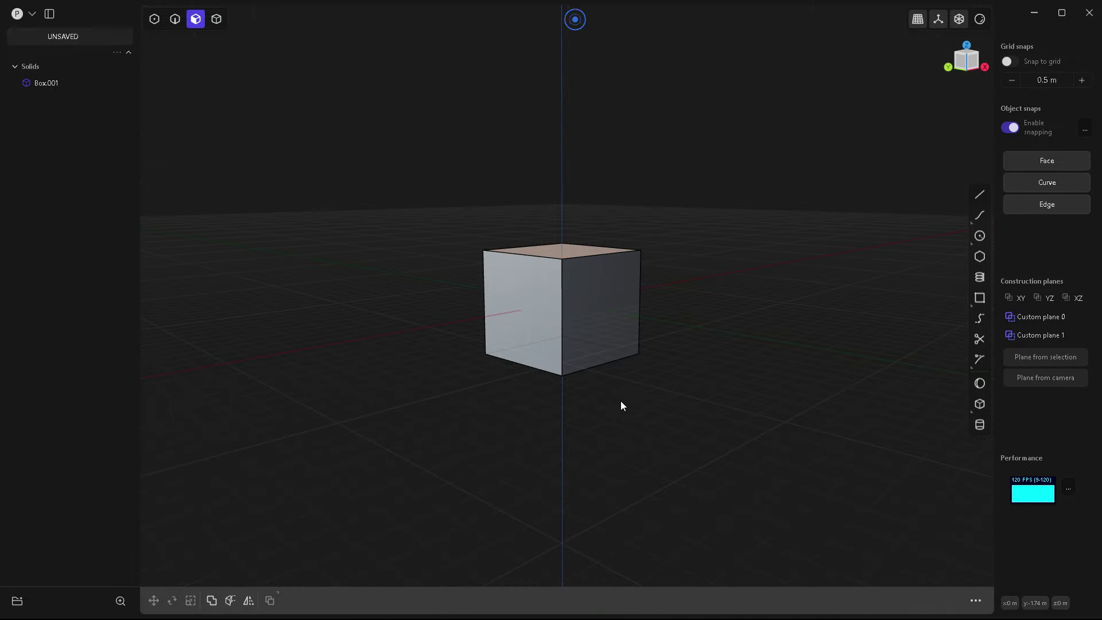
- Expand and collapse the performance graphs twice, returning the display to the FPS graph
{"action": "middle_click_drag", "start_coordinate": [642, 376], "coordinate": [624, 332]}
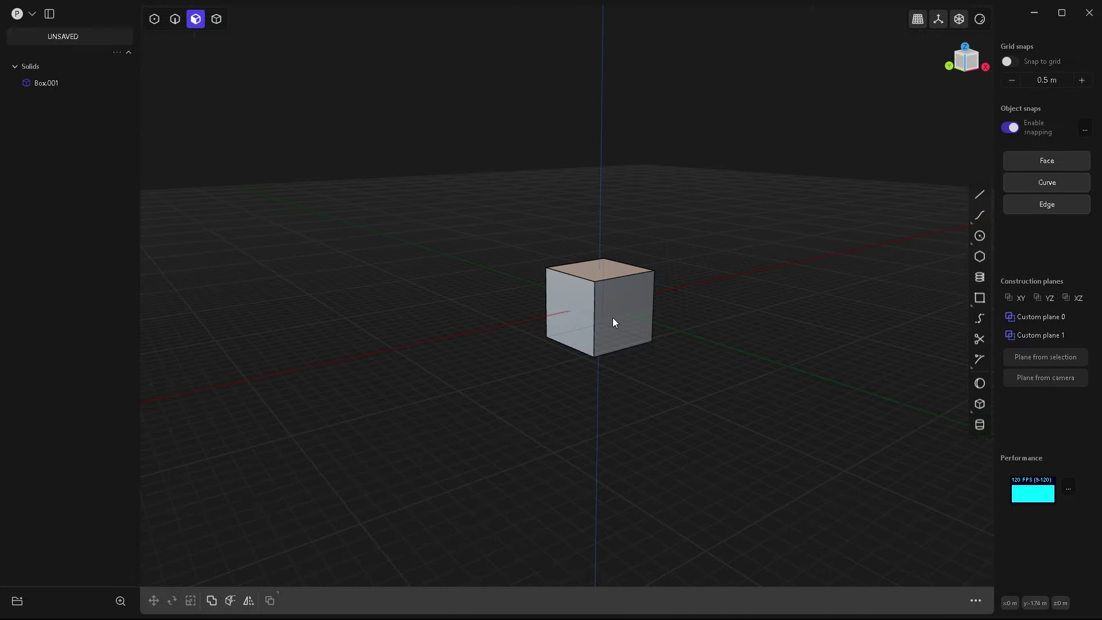
{"action": "scroll", "coordinate": [618, 323], "scroll_direction": "up", "scroll_amount": 5}
{"action": "middle_click_drag", "start_coordinate": [653, 421], "coordinate": [645, 422]}
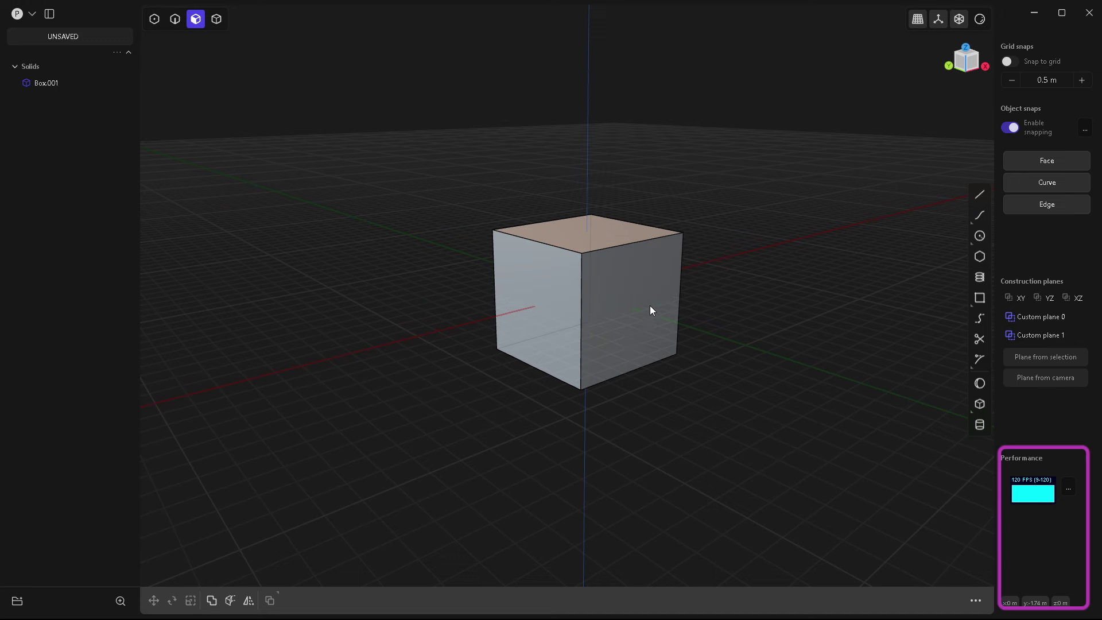
{"action": "left_click", "coordinate": [1034, 495]}
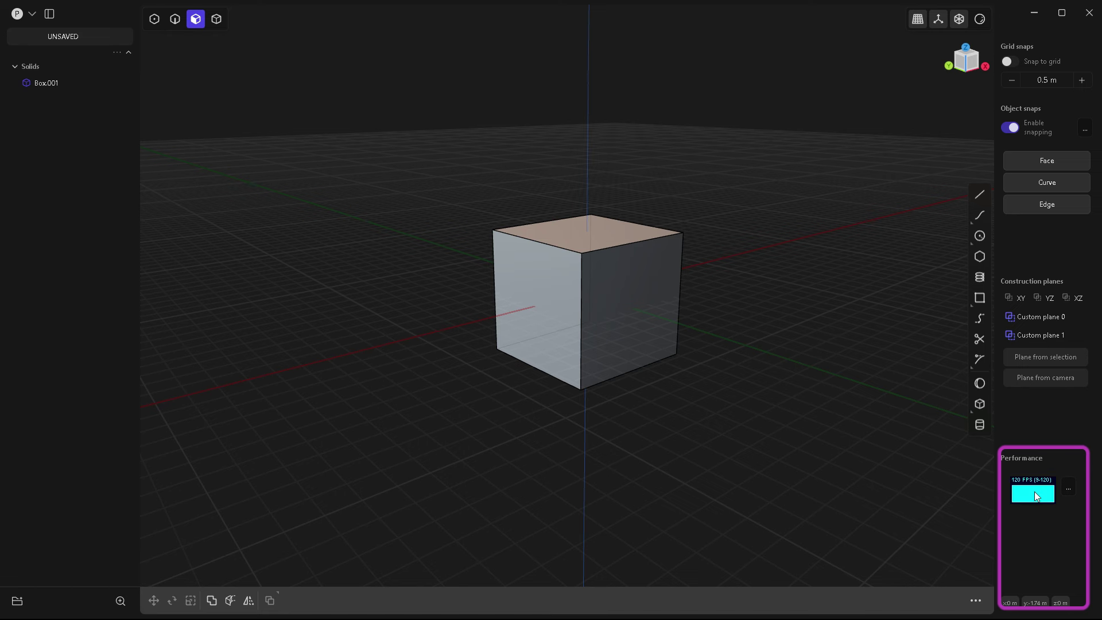
{"action": "left_click", "coordinate": [1035, 496]}
{"action": "left_click", "coordinate": [1068, 489]}
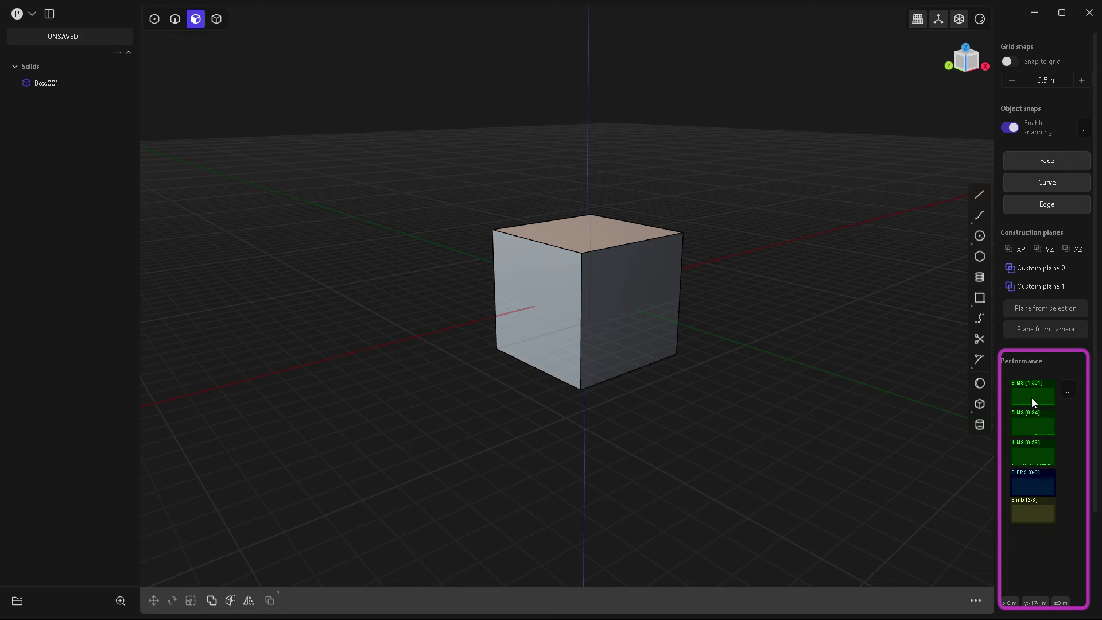
{"action": "left_click", "coordinate": [1070, 398]}
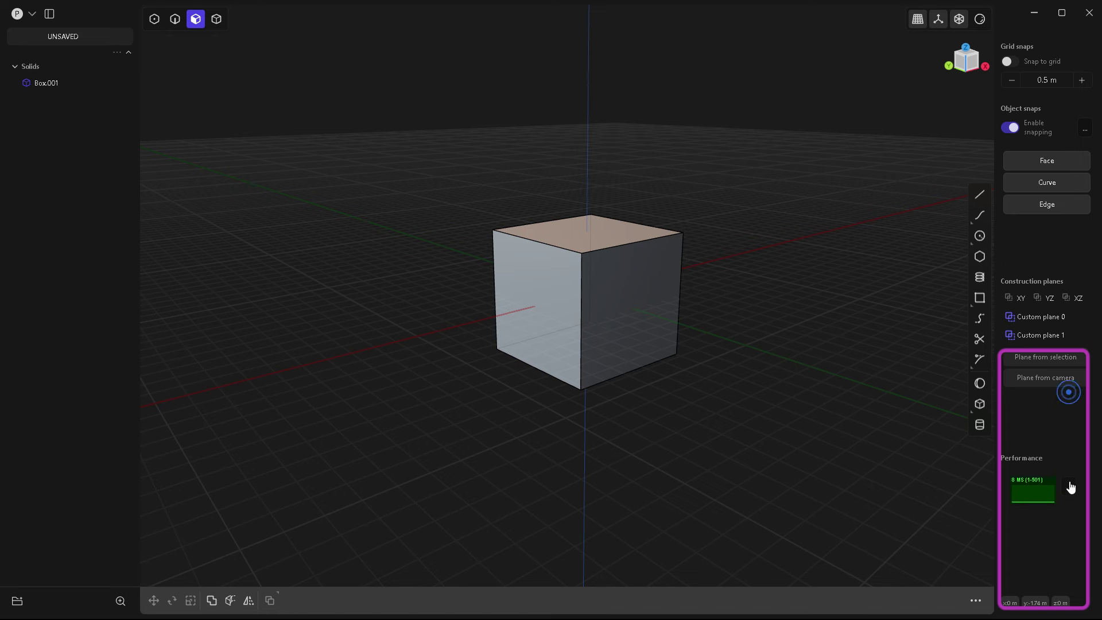
{"action": "left_click", "coordinate": [1068, 489]}
{"action": "left_click", "coordinate": [1070, 396]}
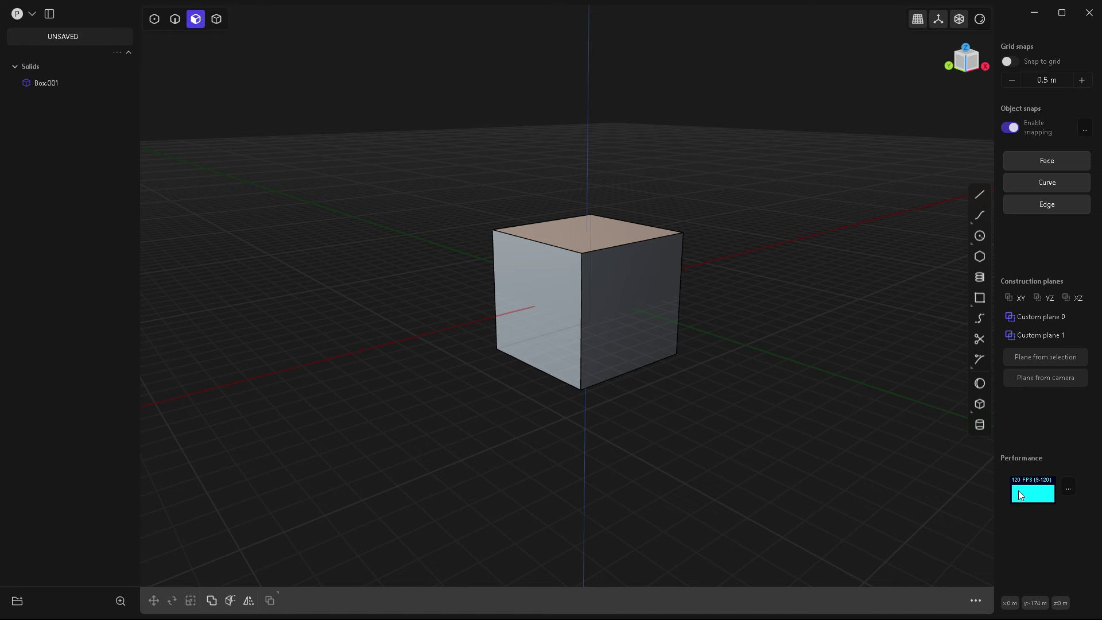
- Search the full command list for "bool" and close the list without starting a command
{"action": "left_click", "coordinate": [976, 601]}
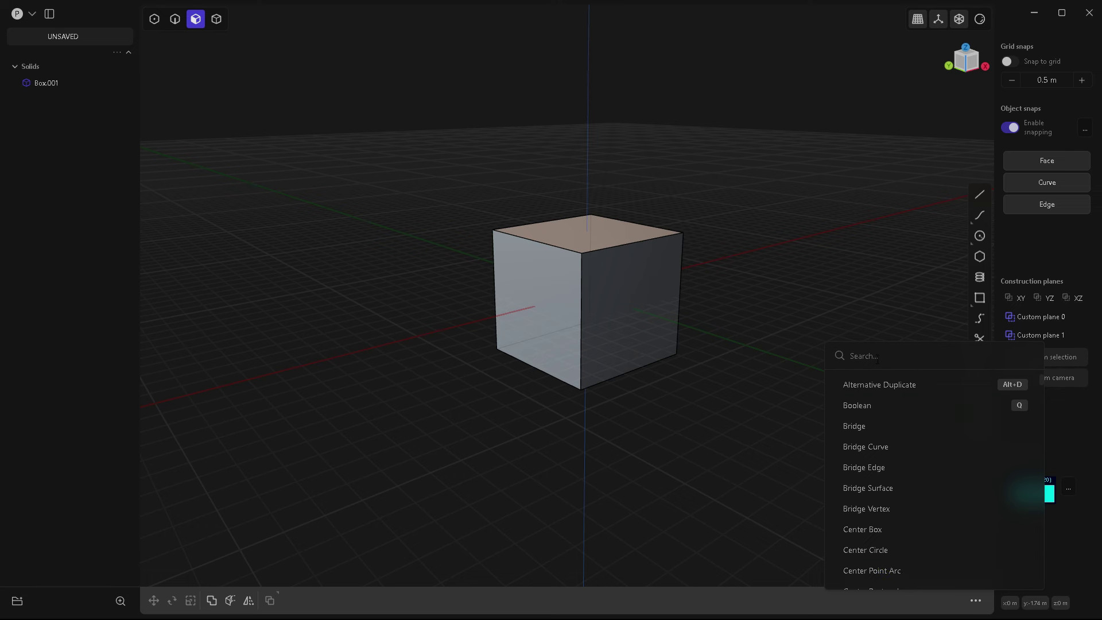
{"action": "left_click", "coordinate": [838, 320]}
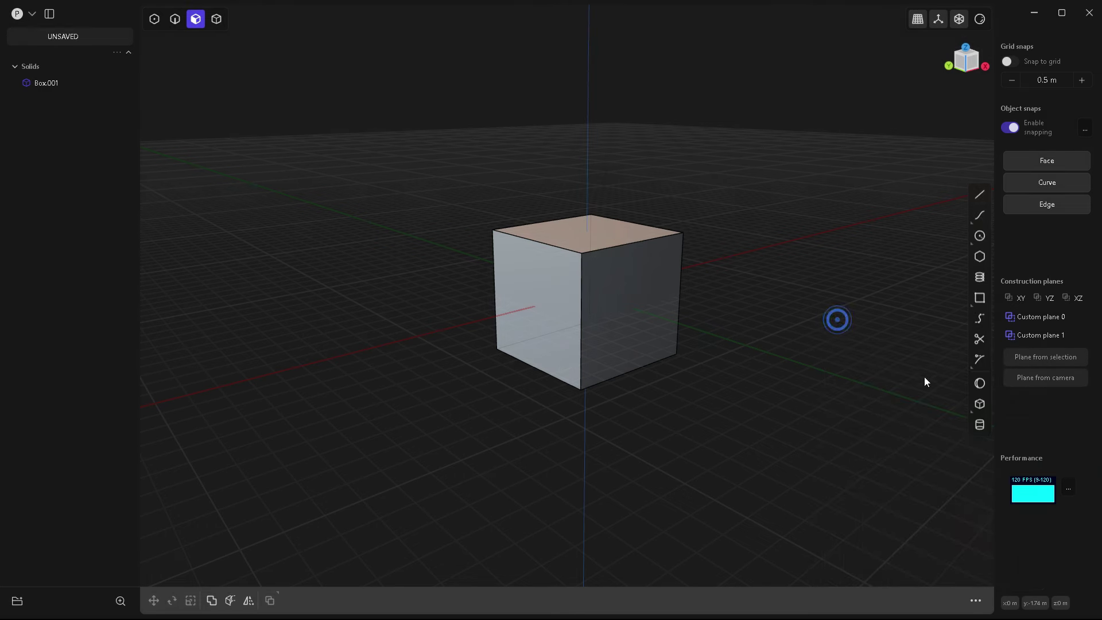
{"action": "left_click", "coordinate": [976, 601]}
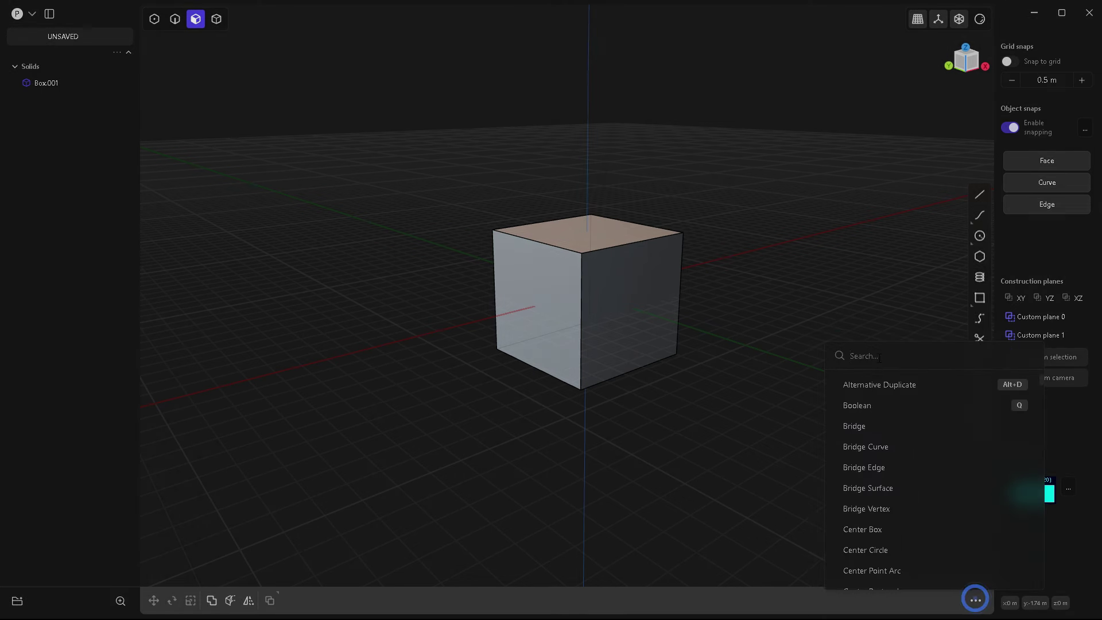
{"action": "left_click", "coordinate": [877, 356]}
{"action": "type", "text": "bool"}
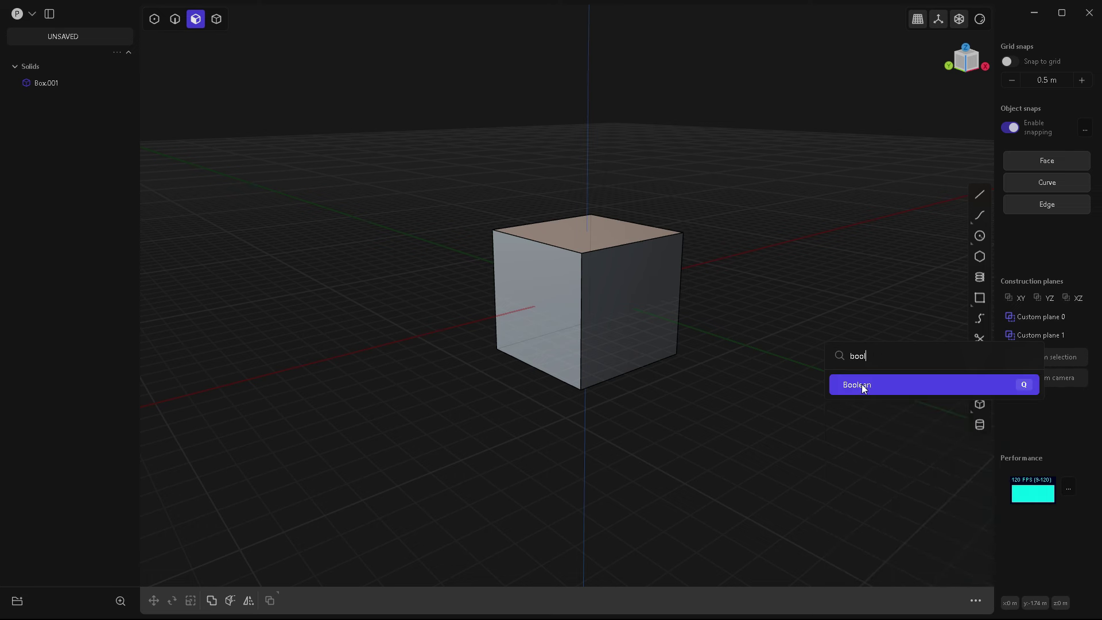
{"action": "left_click", "coordinate": [812, 500]}
- Add the Boolean command to the favorites of the command list and close the list
{"action": "left_click", "coordinate": [976, 600]}
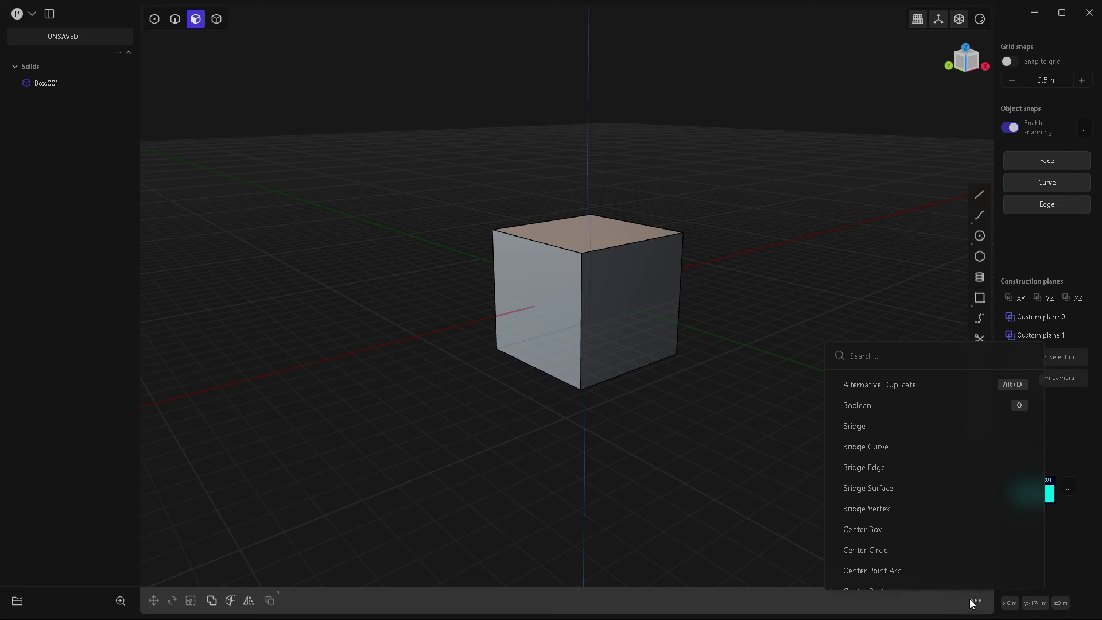
{"action": "left_click", "coordinate": [974, 603]}
{"action": "left_click", "coordinate": [974, 602]}
{"action": "right_click", "coordinate": [869, 405]}
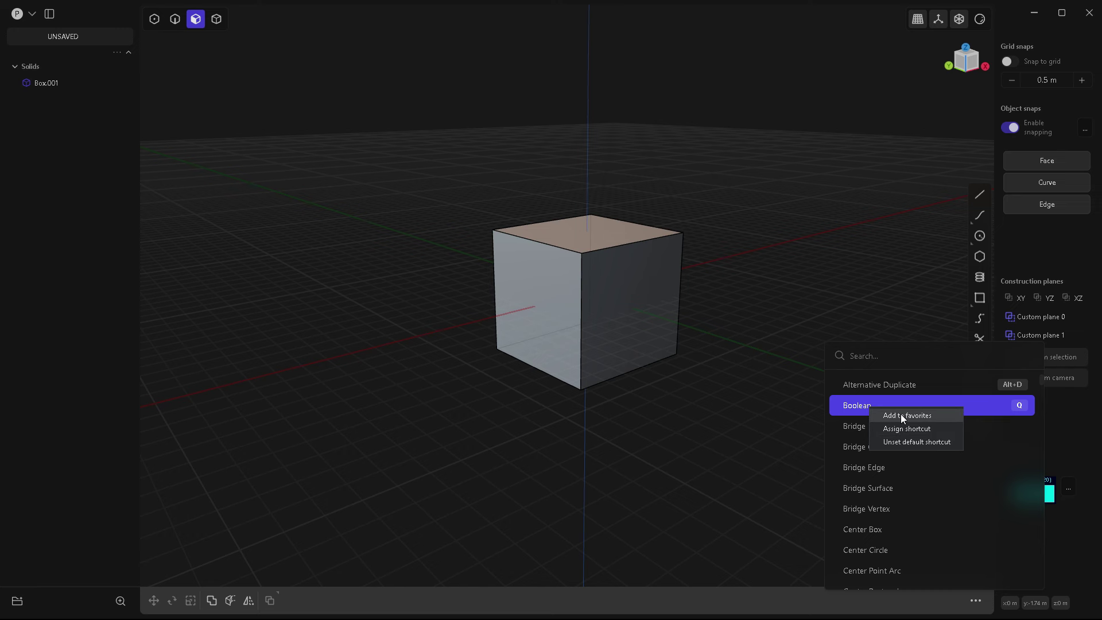
{"action": "left_click", "coordinate": [902, 415]}
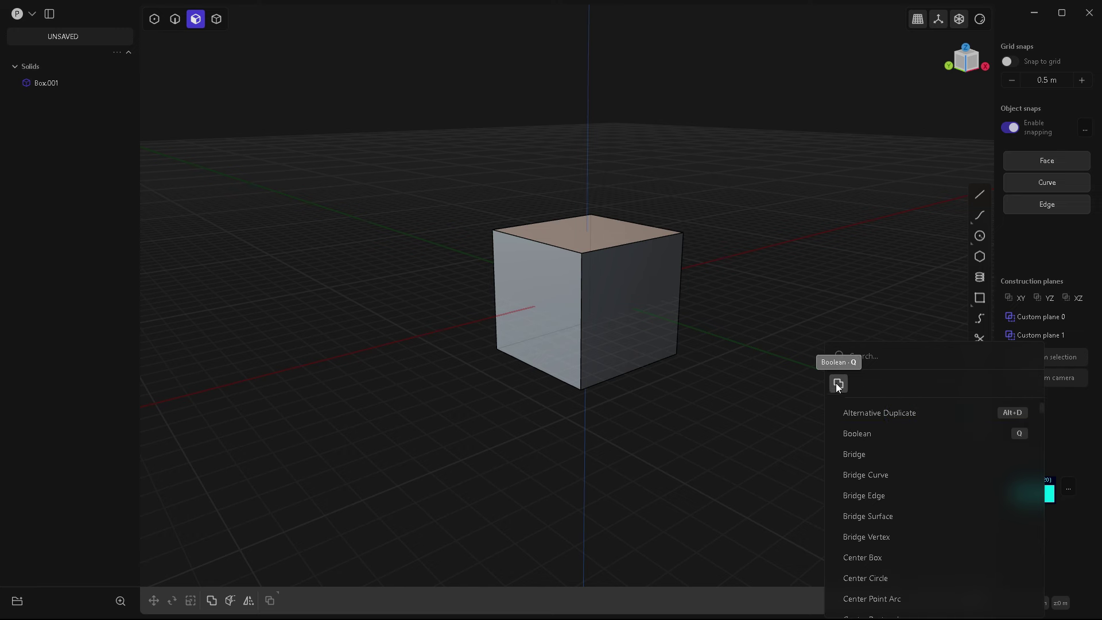
{"action": "left_click", "coordinate": [752, 395]}
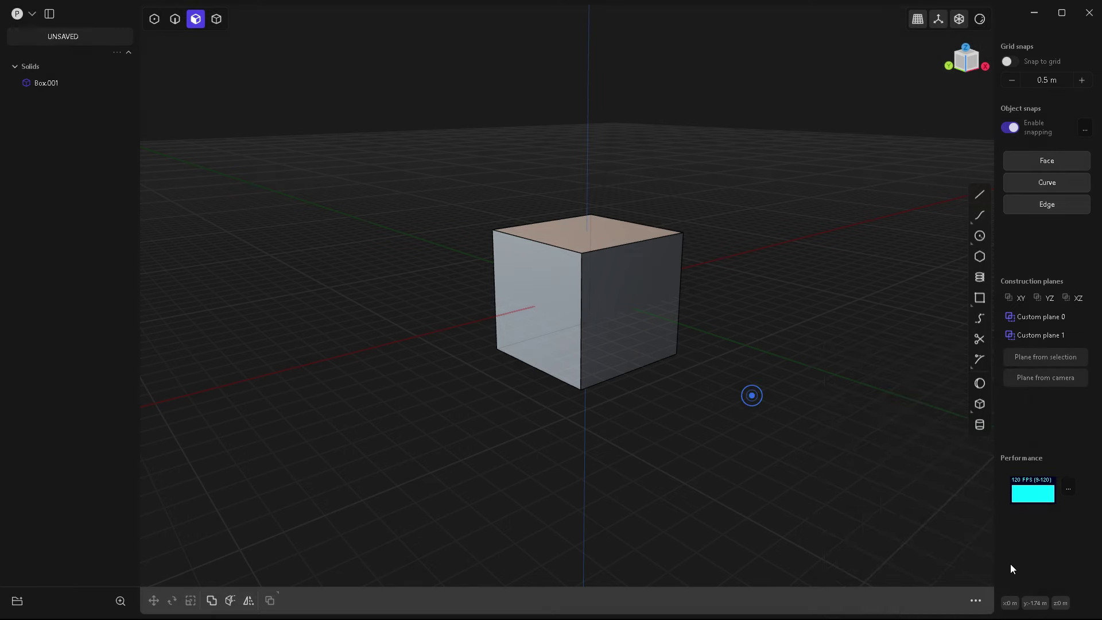
- Start assigning a new shortcut to the Alternative Duplicate command and cancel the assignment
{"action": "left_click", "coordinate": [978, 594]}
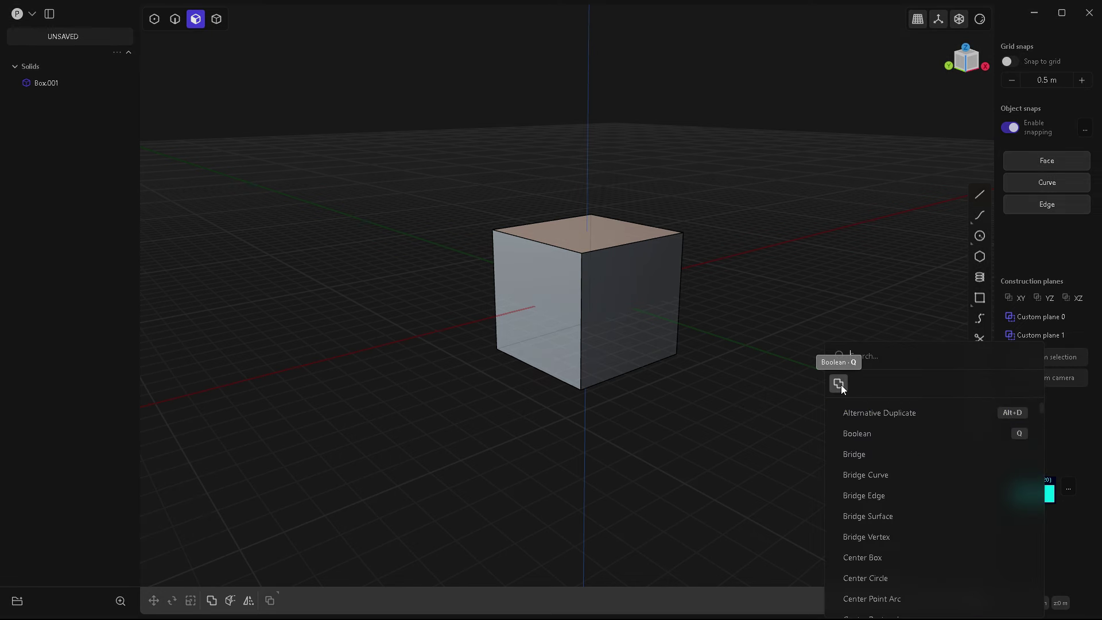
{"action": "right_click", "coordinate": [856, 418]}
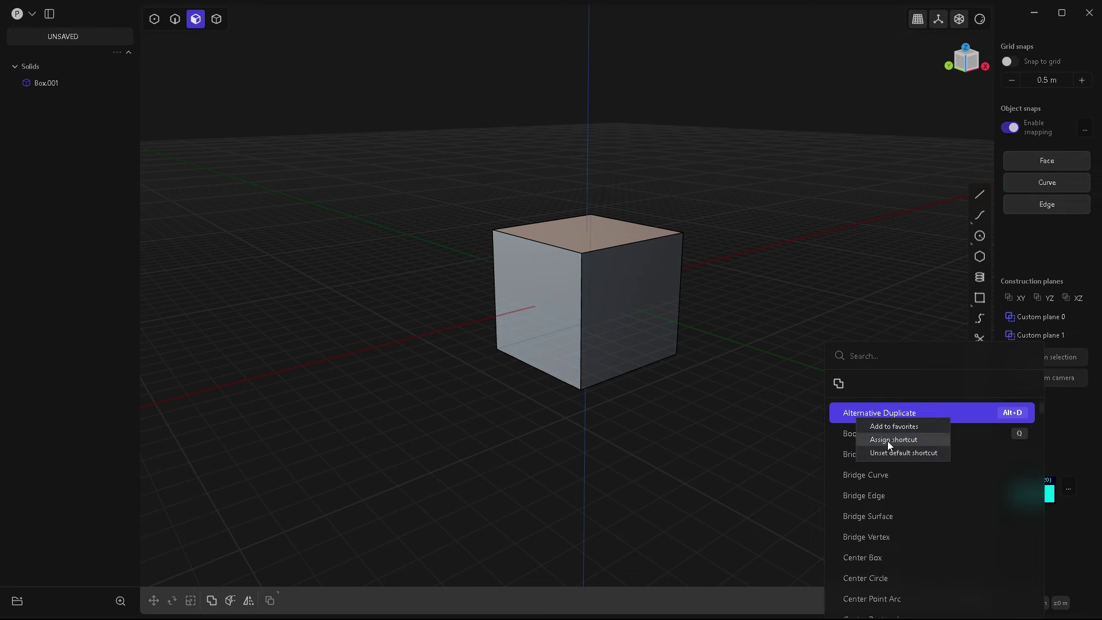
{"action": "left_click", "coordinate": [888, 440]}
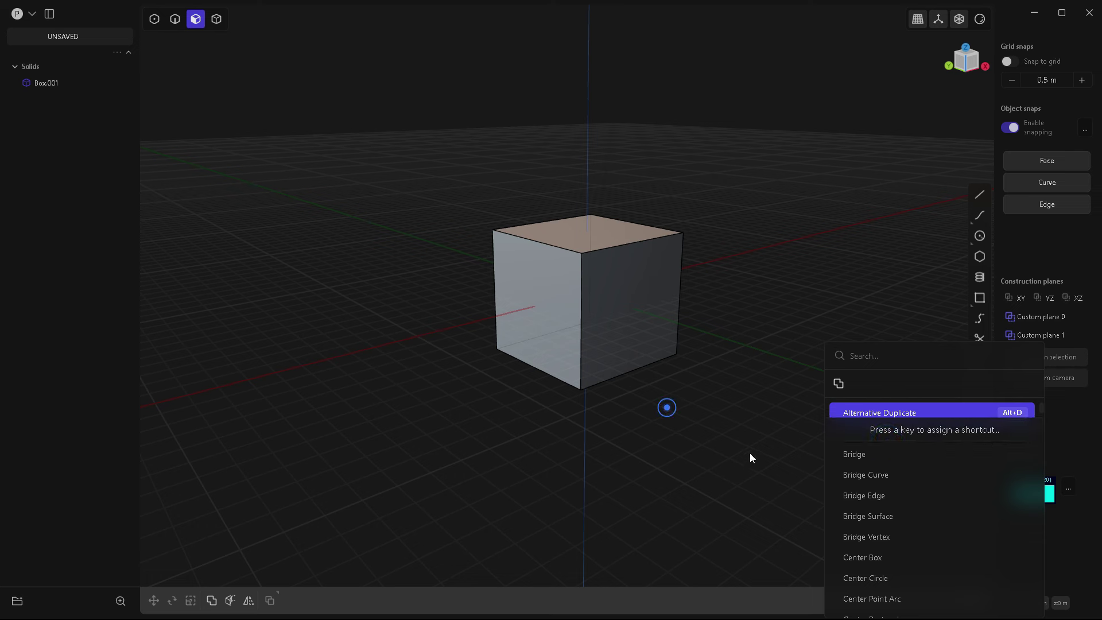
{"action": "key", "text": "Escape"}
{"action": "left_click", "coordinate": [733, 457]}
- Look at the favorites and shortcut options of the Alternative Duplicate command and close the command list
{"action": "left_click", "coordinate": [976, 598]}
{"action": "right_click", "coordinate": [874, 415]}
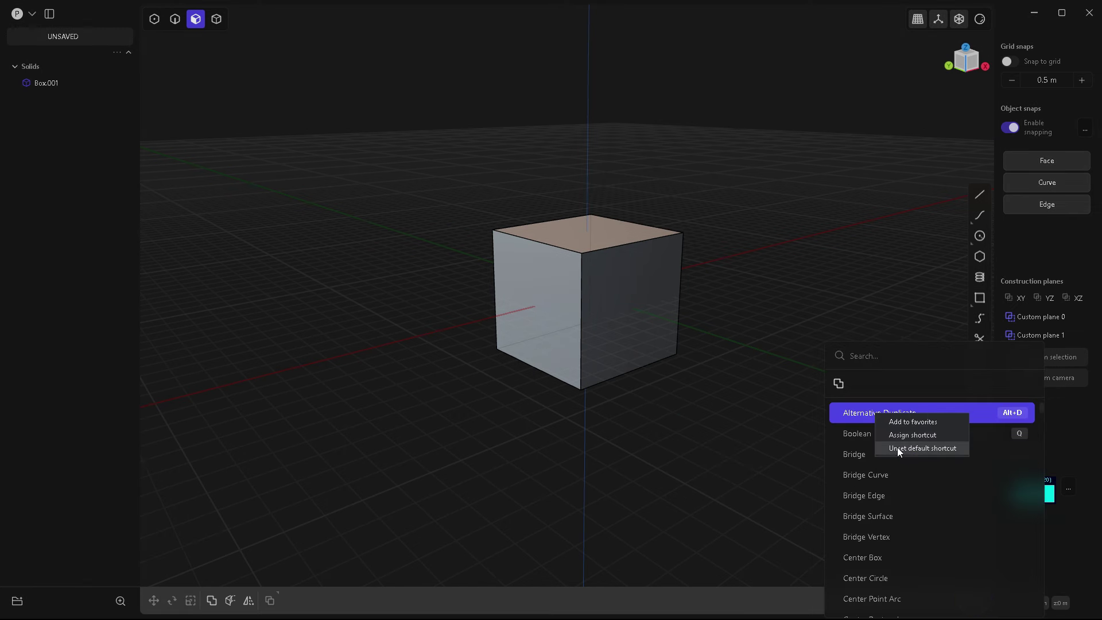
{"action": "left_click", "coordinate": [867, 474]}
{"action": "left_click", "coordinate": [867, 475]}
{"action": "key", "text": "Escape"}
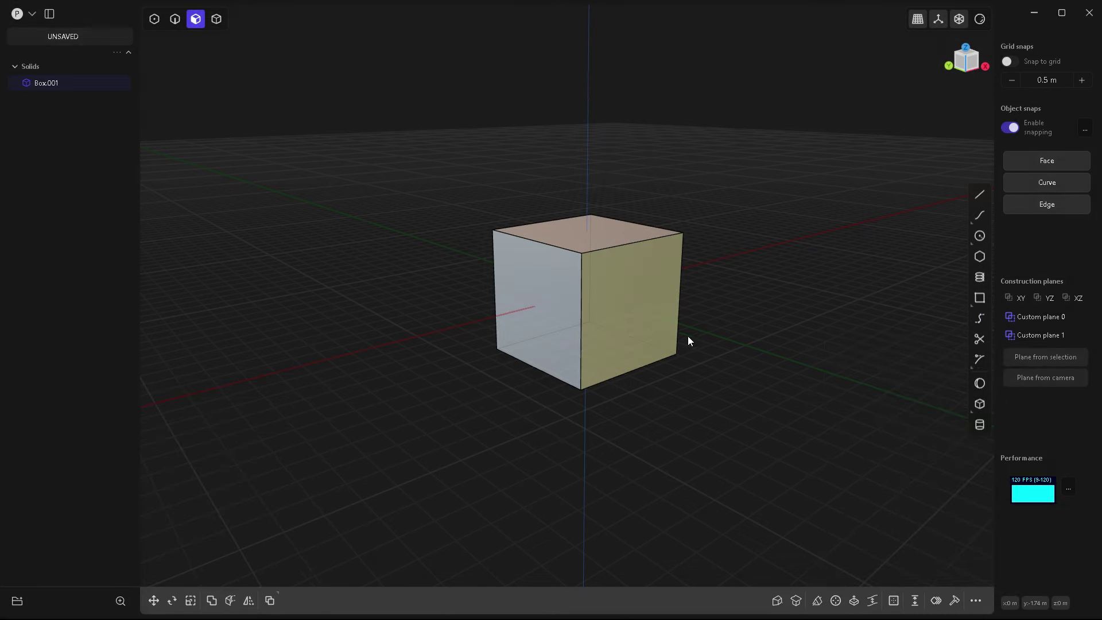
- Select the box's front face, examine it from the Front and Right views and in perspective, and deselect it
{"action": "scroll", "coordinate": [638, 312], "scroll_direction": "up", "scroll_amount": 3}
{"action": "mouse_move", "coordinate": [597, 415]}
{"action": "middle_mouse_down"}
{"action": "mouse_move", "coordinate": [605, 406]}
{"action": "mouse_move", "coordinate": [599, 419]}
{"action": "middle_mouse_up"}
{"action": "key", "text": "o"}
{"action": "left_click", "coordinate": [965, 69]}
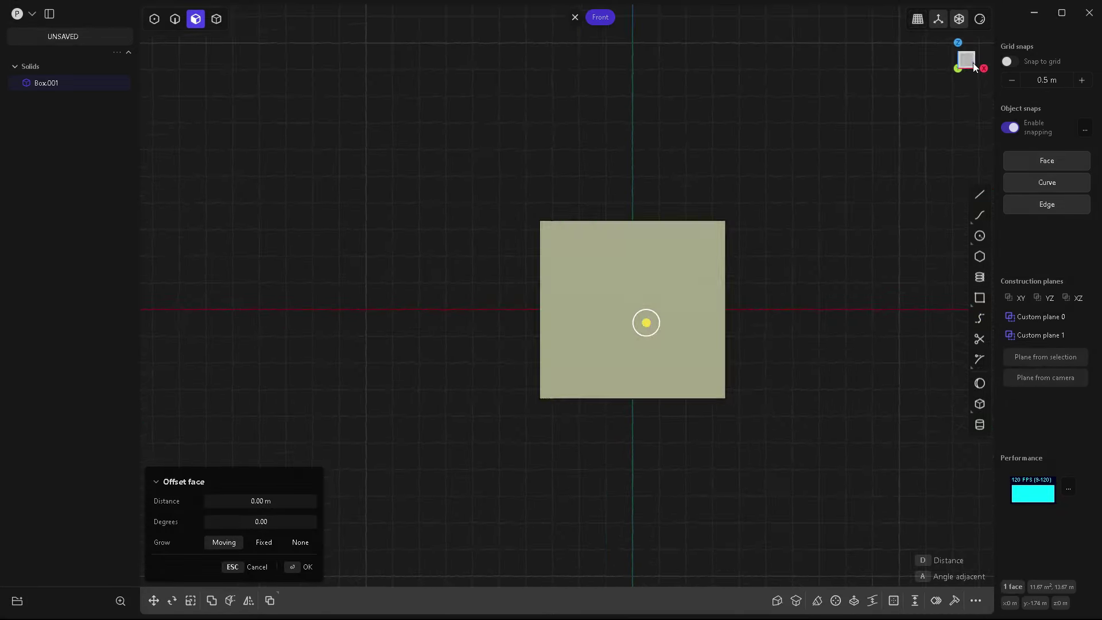
{"action": "left_click", "coordinate": [984, 69]}
{"action": "left_click", "coordinate": [959, 42]}
{"action": "left_click", "coordinate": [984, 68]}
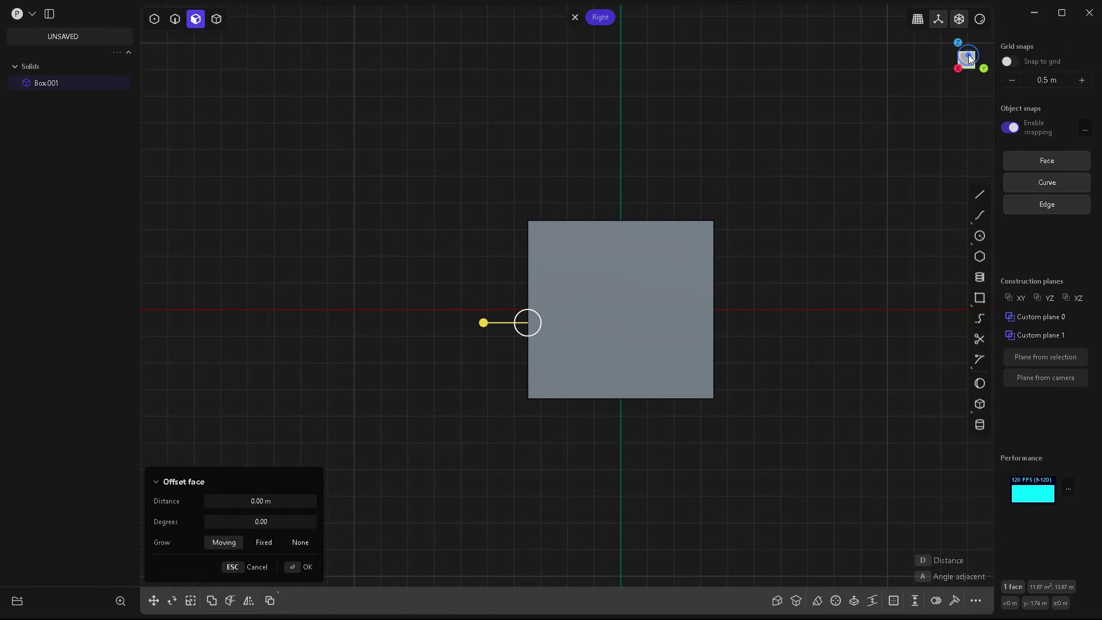
{"action": "left_click", "coordinate": [965, 46]}
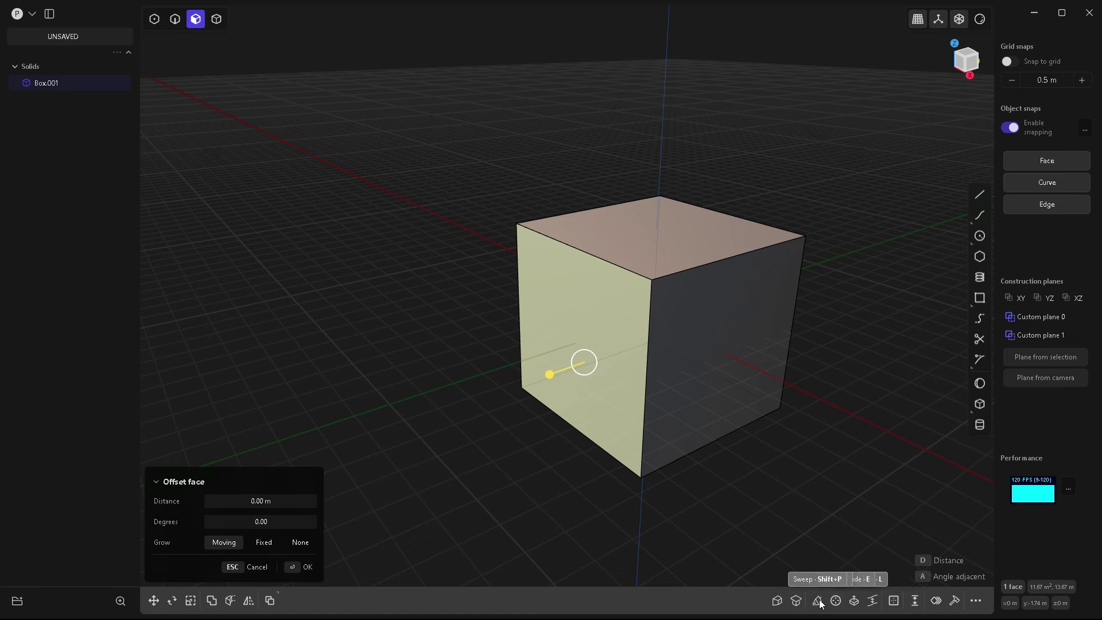
{"action": "scroll", "coordinate": [592, 366], "scroll_direction": "down", "scroll_amount": 5}
{"action": "scroll", "coordinate": [614, 322], "scroll_direction": "up", "scroll_amount": 2}
{"action": "left_click", "coordinate": [659, 452]}
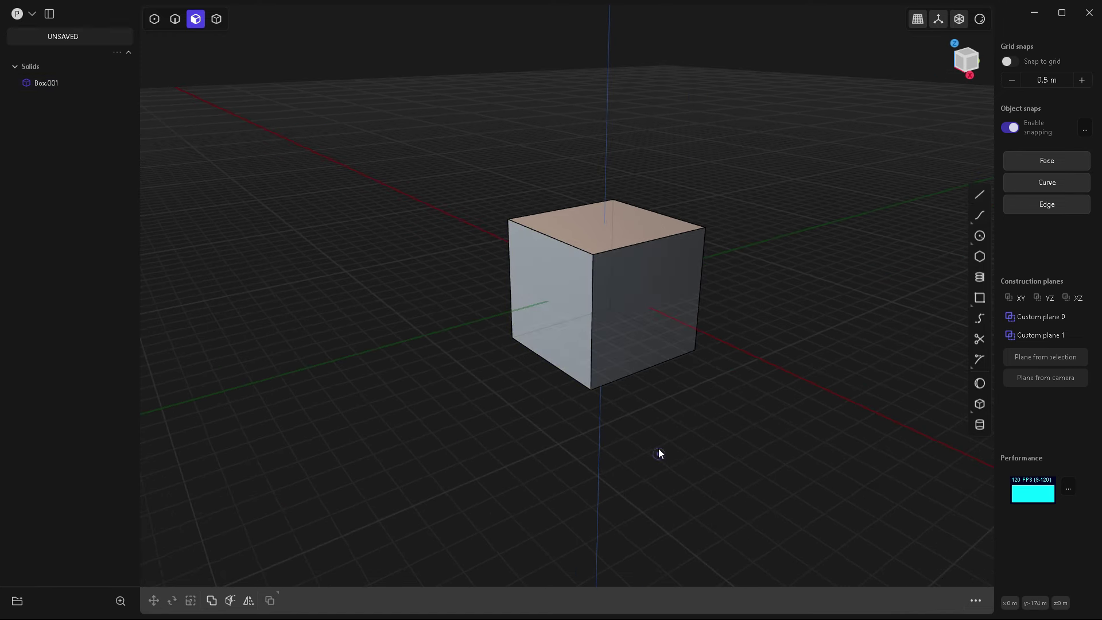
- Draw a straight line about 8 m long on the ground plane beside the box
{"action": "left_click", "coordinate": [980, 194]}
{"action": "left_click", "coordinate": [881, 325]}
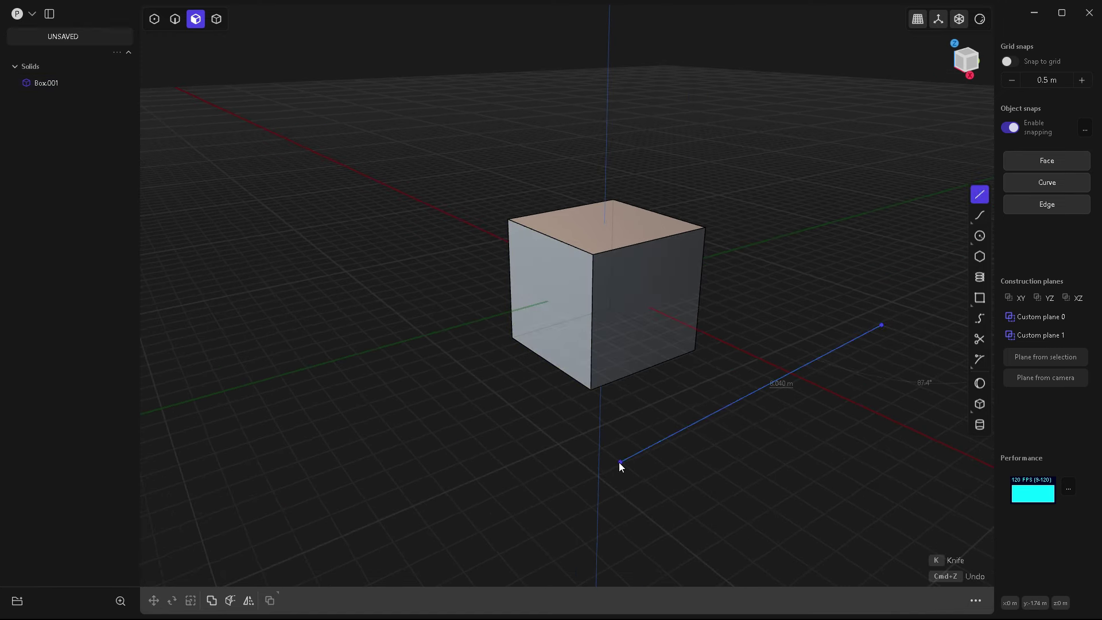
{"action": "left_click", "coordinate": [619, 462]}
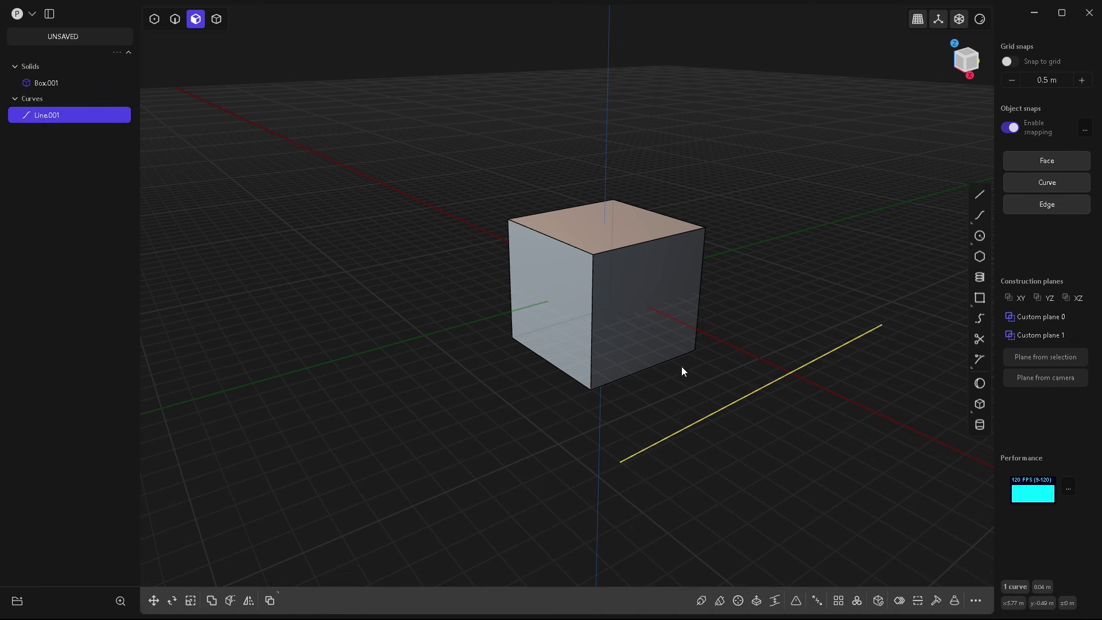
- Select the whole box with all selection modes enabled, and select only its right face in face selection mode
{"action": "key", "text": "3"}
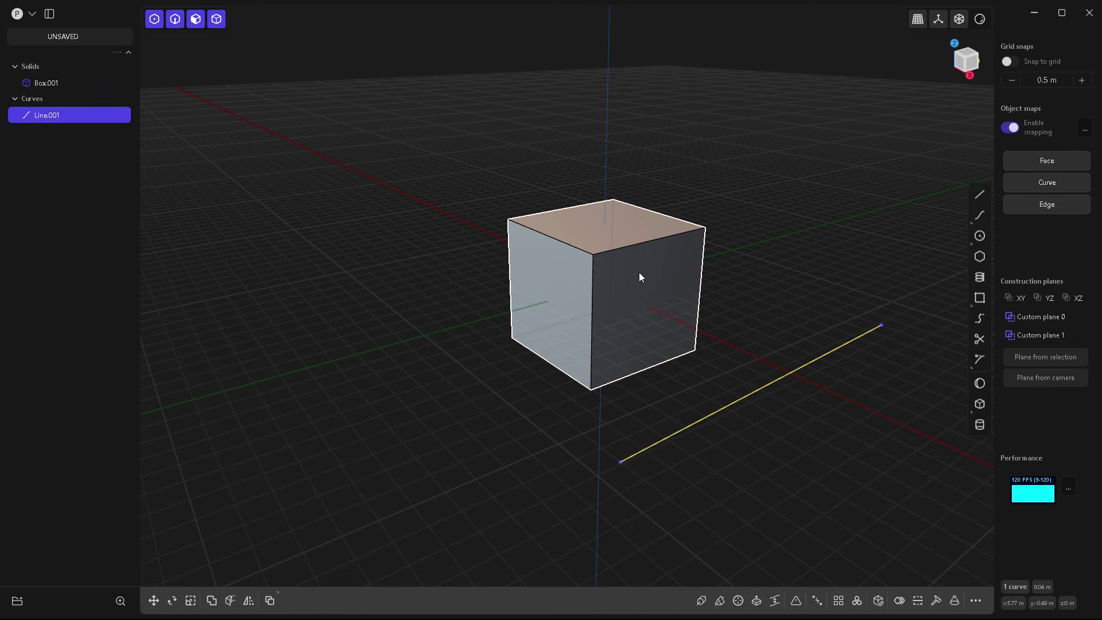
{"action": "left_click", "coordinate": [639, 274]}
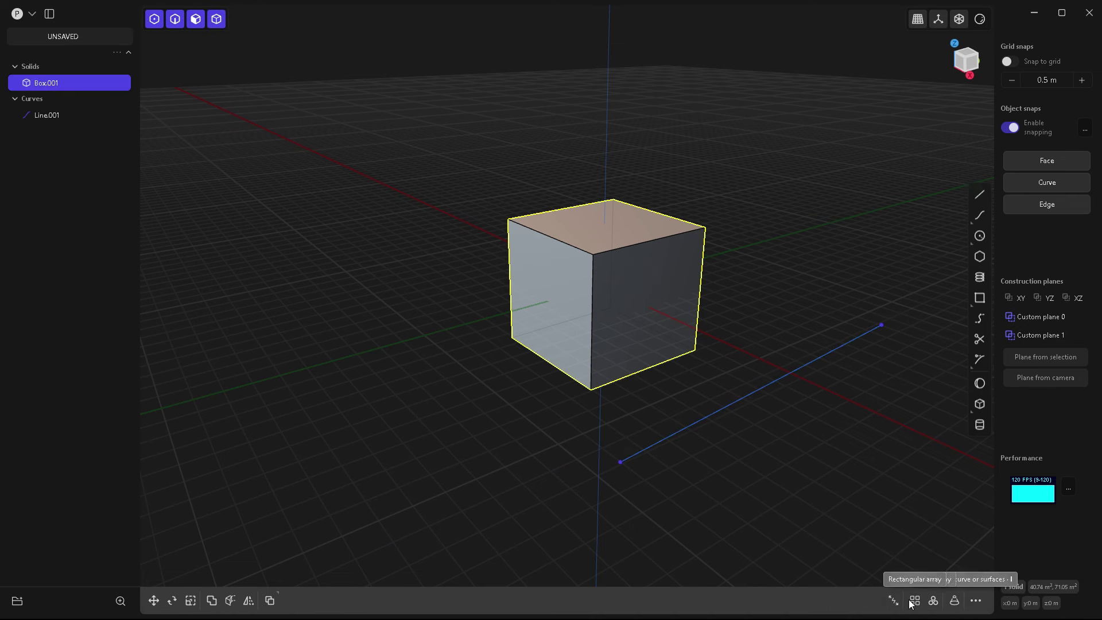
{"action": "key", "text": "3"}
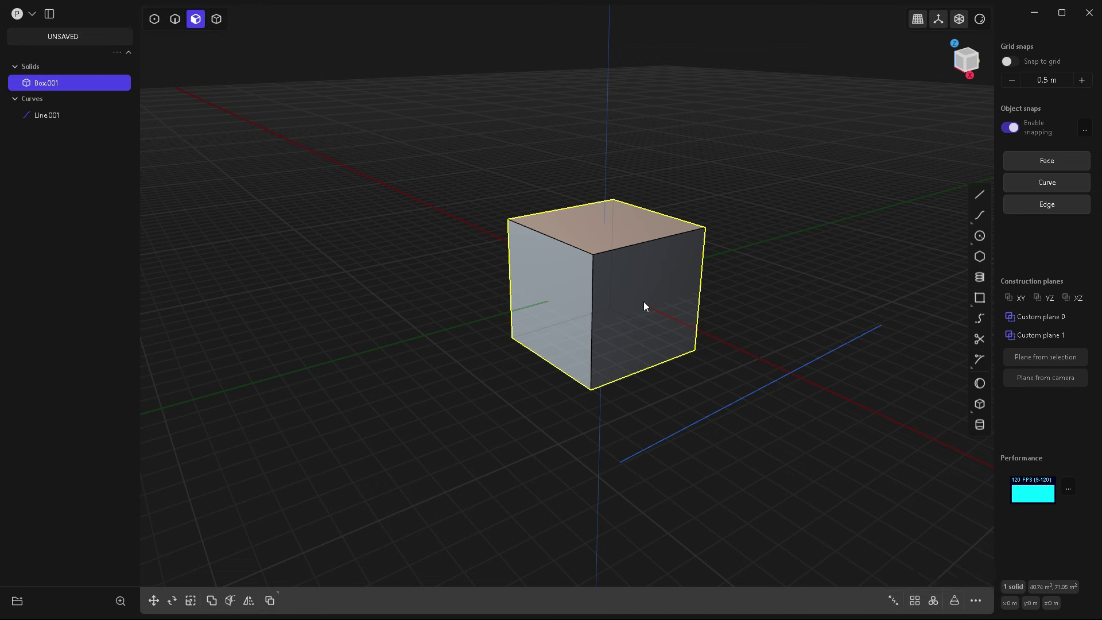
{"action": "left_click", "coordinate": [643, 301]}
{"action": "key", "text": "o"}
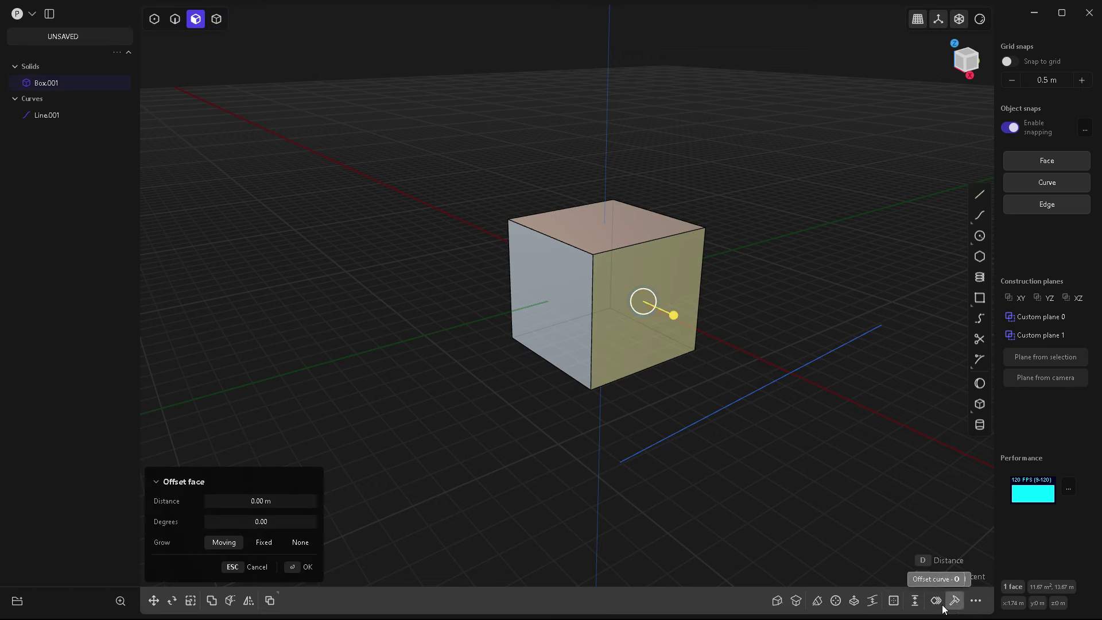
- Compare selecting the line's far endpoint in vertex selection mode with selecting the box's right face in face selection mode
{"action": "key", "text": "1"}
{"action": "left_click_drag", "start_coordinate": [849, 293], "coordinate": [922, 381]}
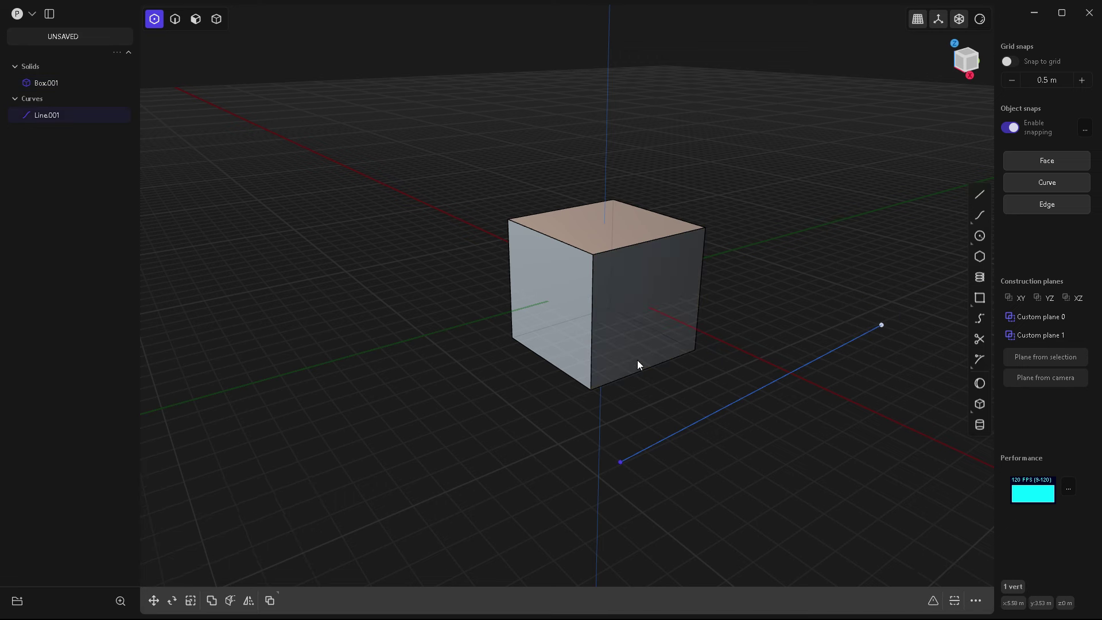
{"action": "key", "text": "3"}
{"action": "left_click", "coordinate": [631, 294]}
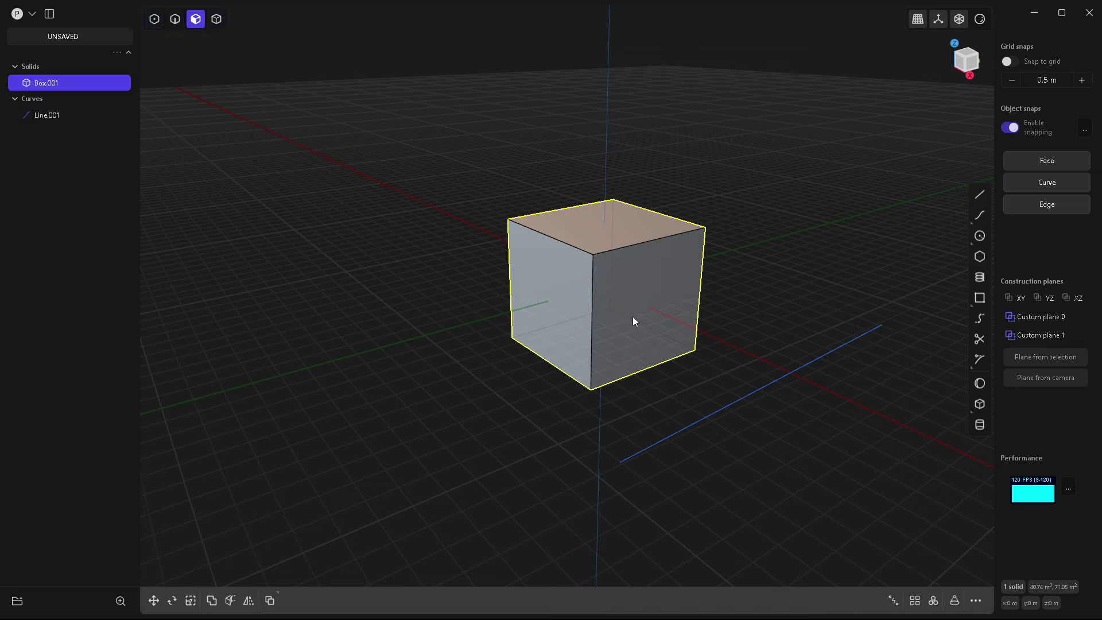
{"action": "left_click", "coordinate": [632, 316]}
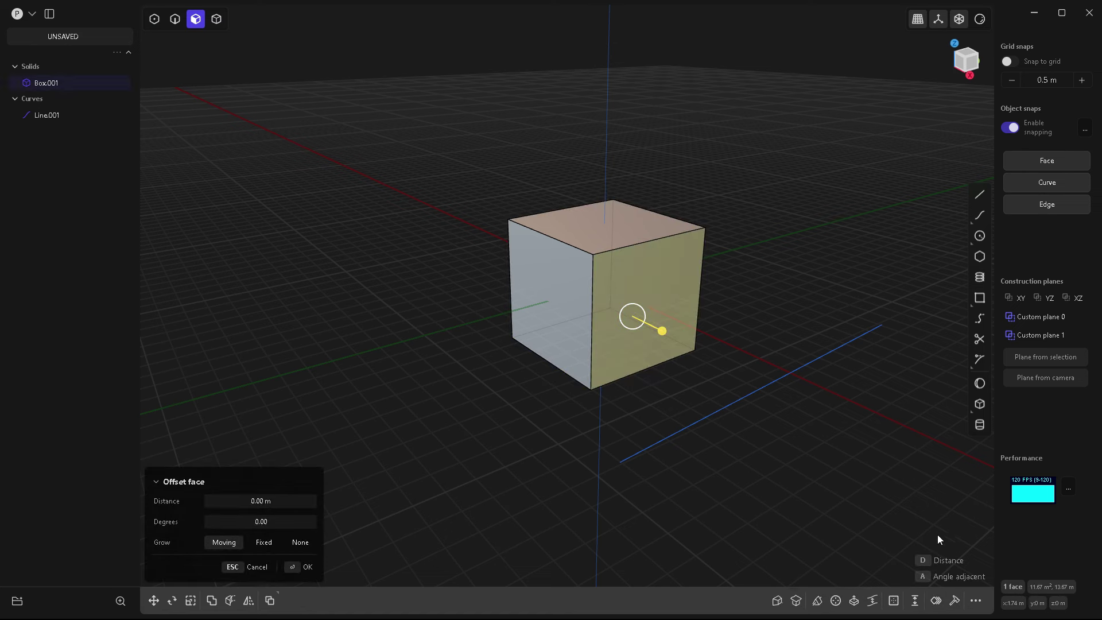
{"action": "left_click", "coordinate": [654, 390]}
{"action": "left_click", "coordinate": [629, 294]}
- Delete the line beside the box in edge selection mode
{"action": "middle_click_drag", "start_coordinate": [606, 415], "coordinate": [802, 377]}
{"action": "key", "text": "2"}
{"action": "left_click", "coordinate": [802, 358]}
{"action": "key", "text": "Delete"}
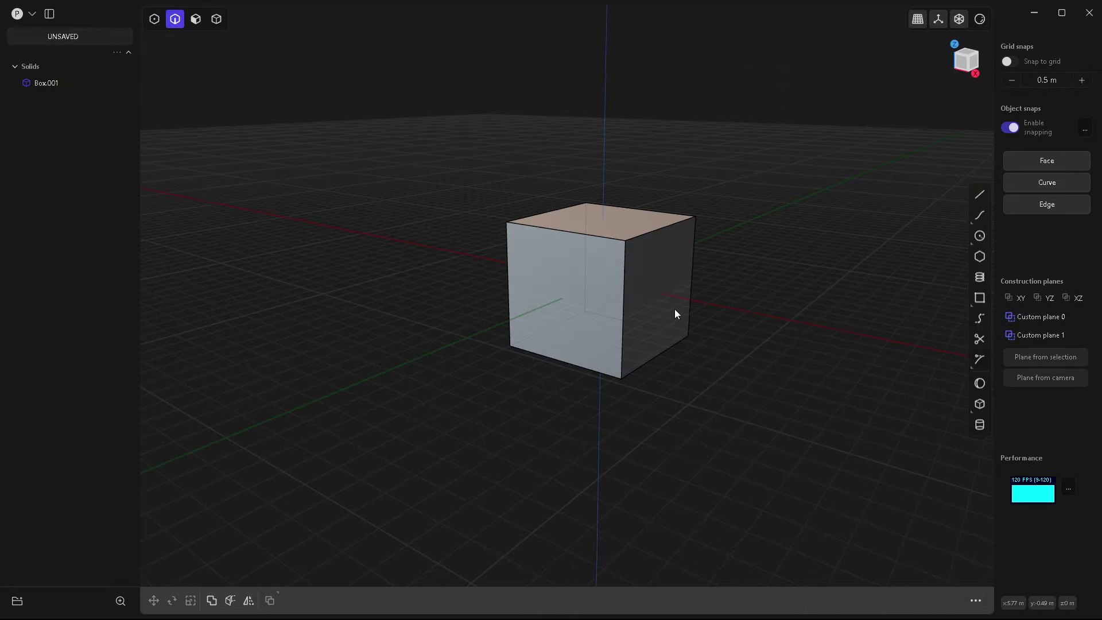